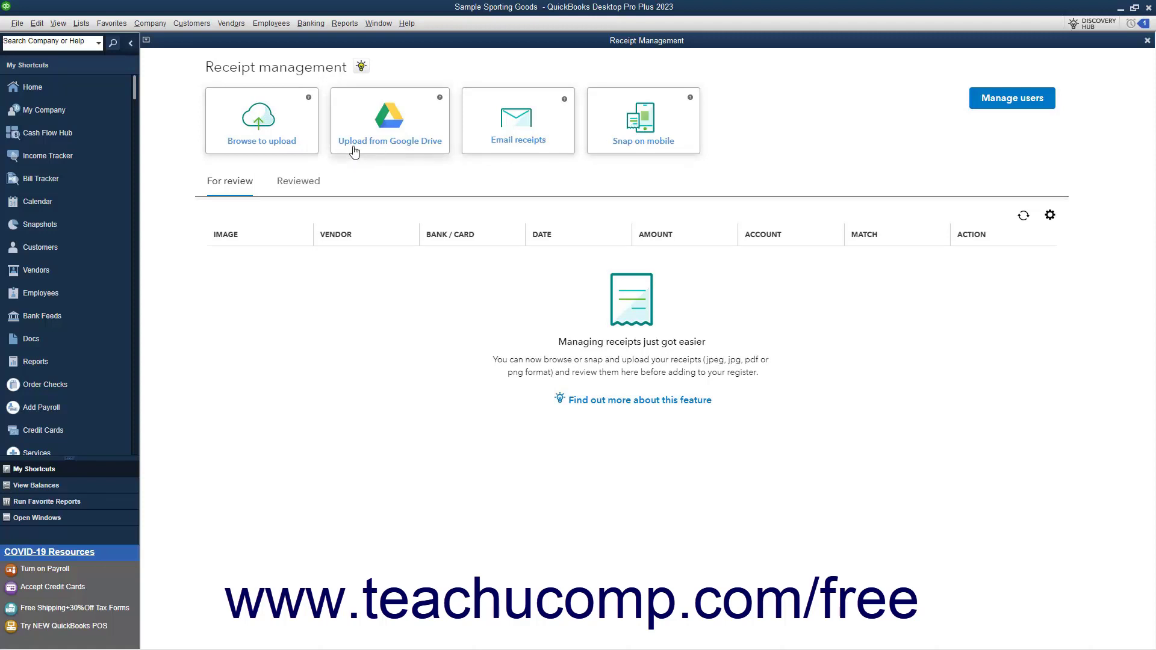
{"action": "left_click", "coordinate": [298, 151]}
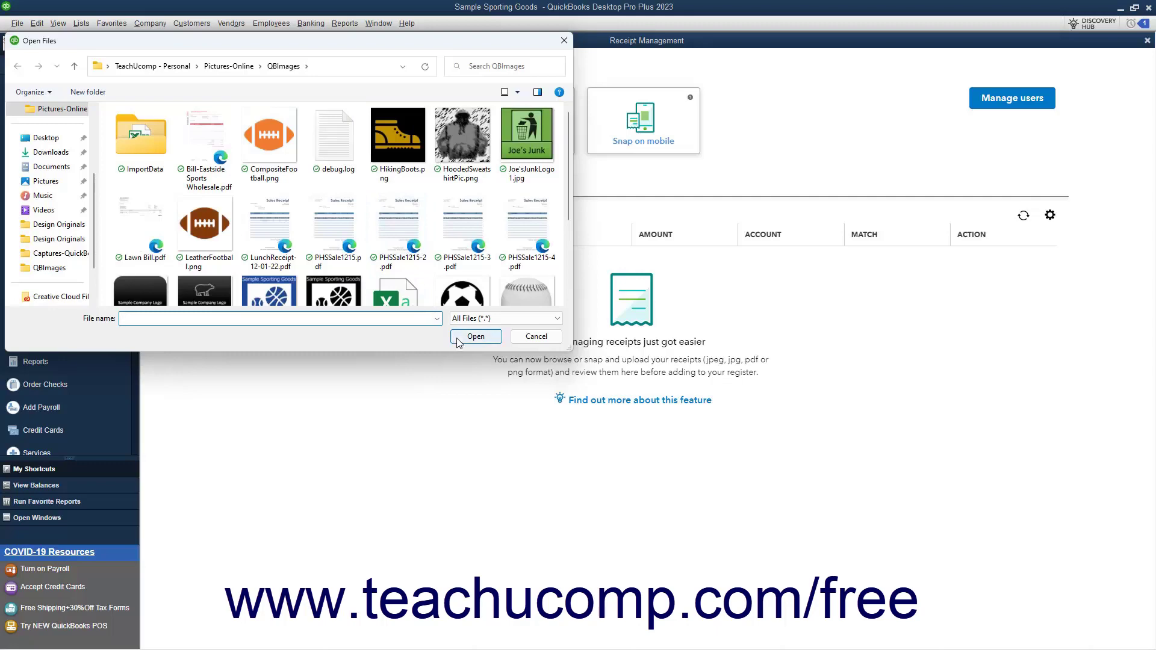
{"action": "left_click", "coordinate": [533, 338]}
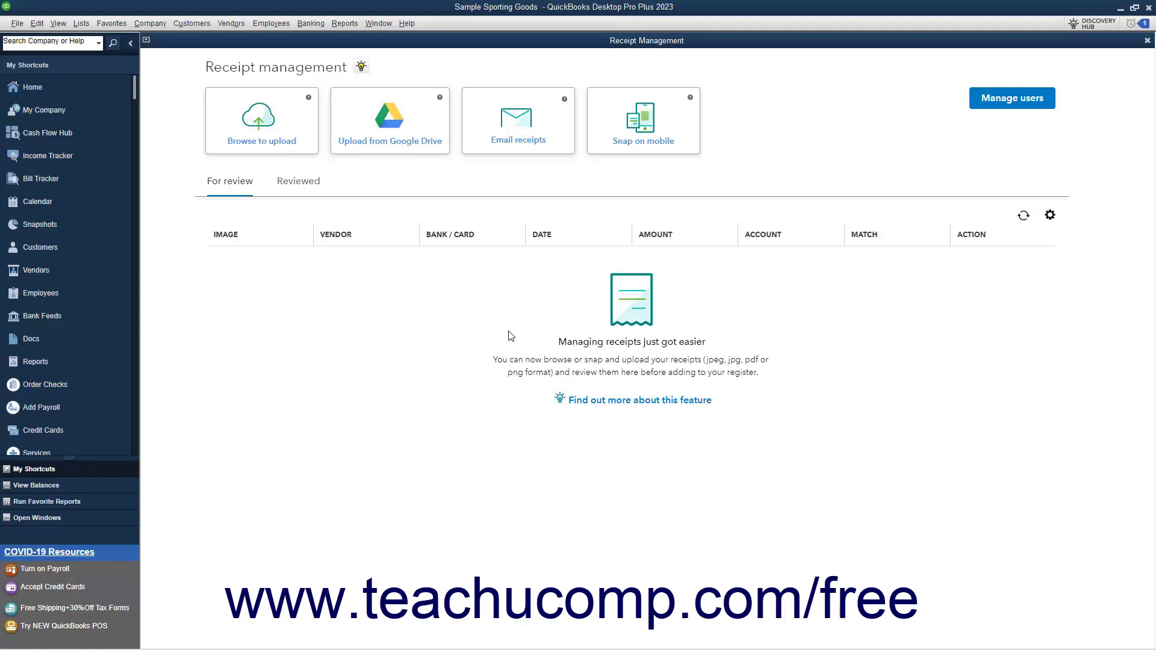
{"action": "left_click", "coordinate": [431, 148]}
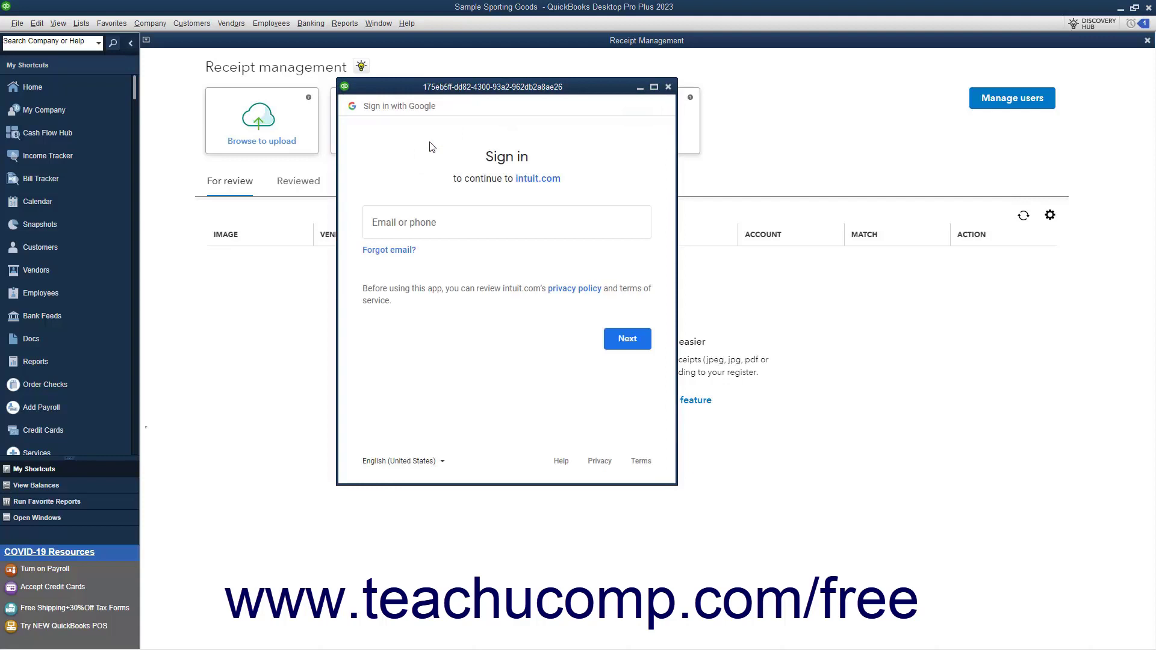
{"action": "left_click", "coordinate": [669, 87]}
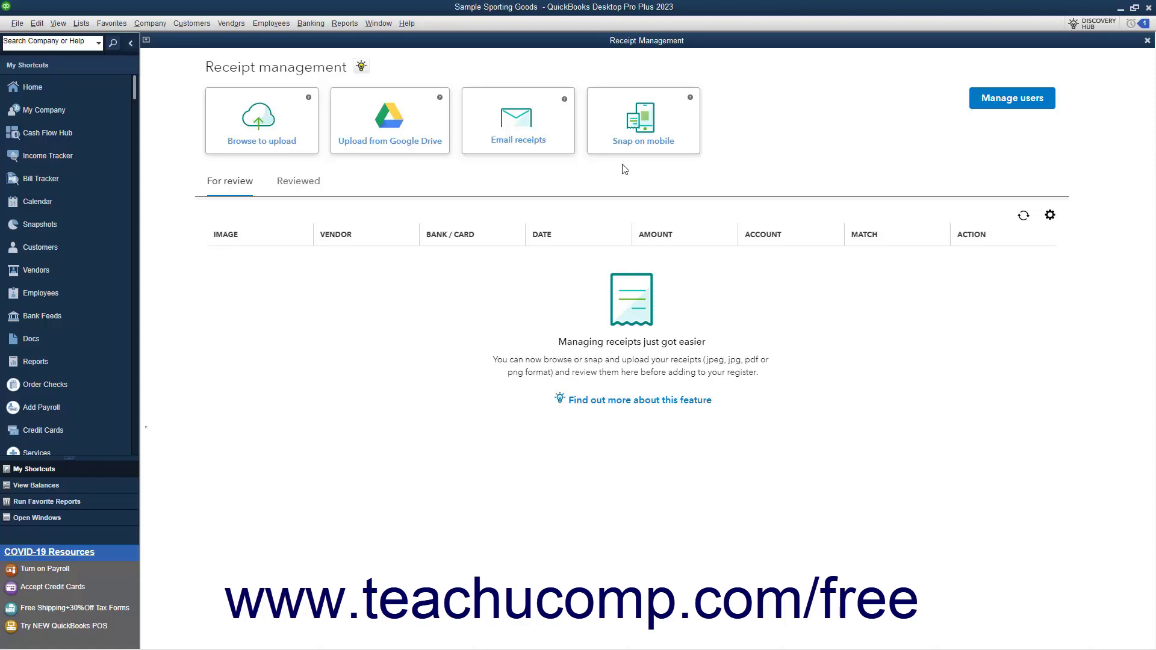
{"action": "left_click", "coordinate": [554, 139]}
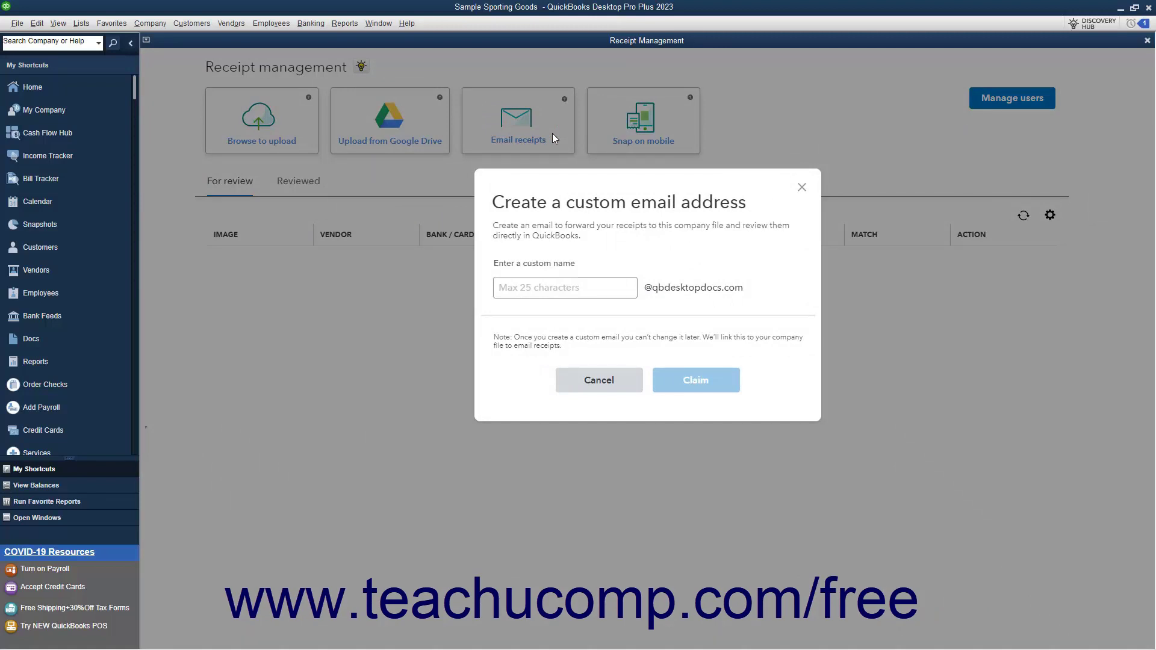
{"action": "left_click", "coordinate": [521, 287]}
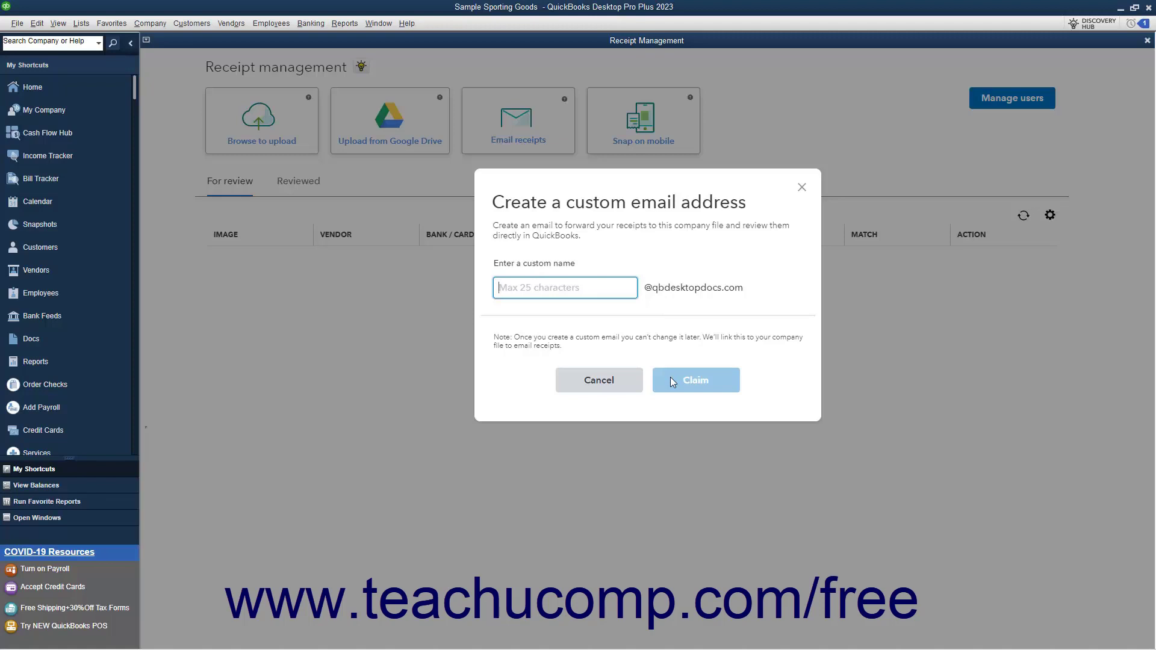
{"action": "left_click", "coordinate": [580, 381]}
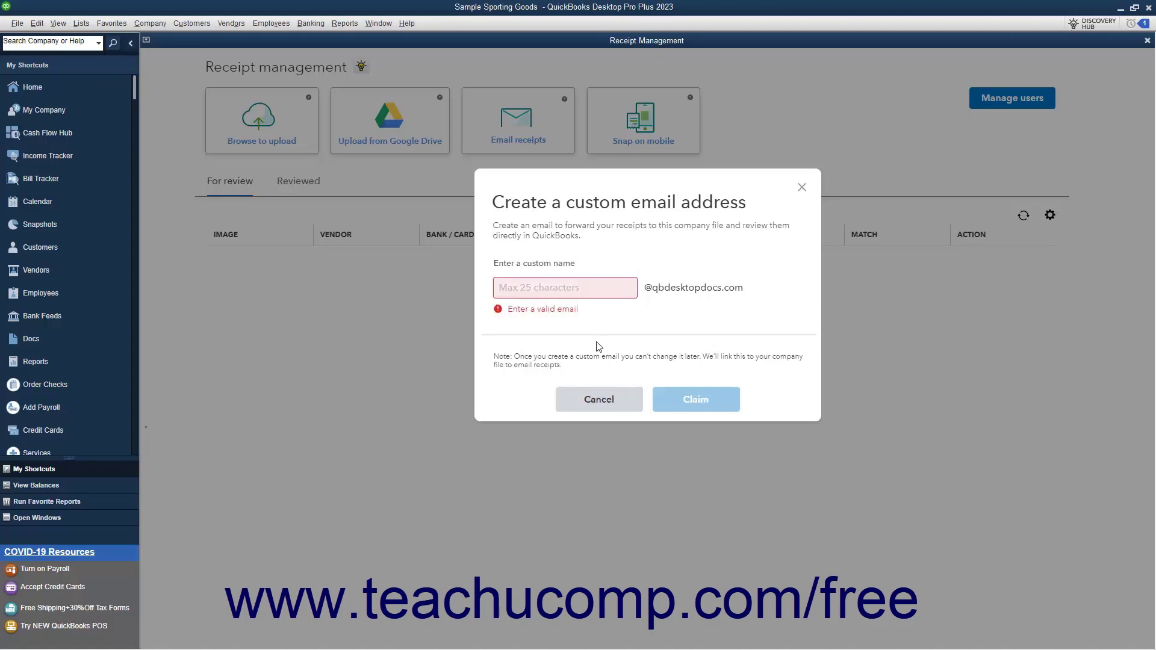
{"action": "left_click", "coordinate": [600, 401]}
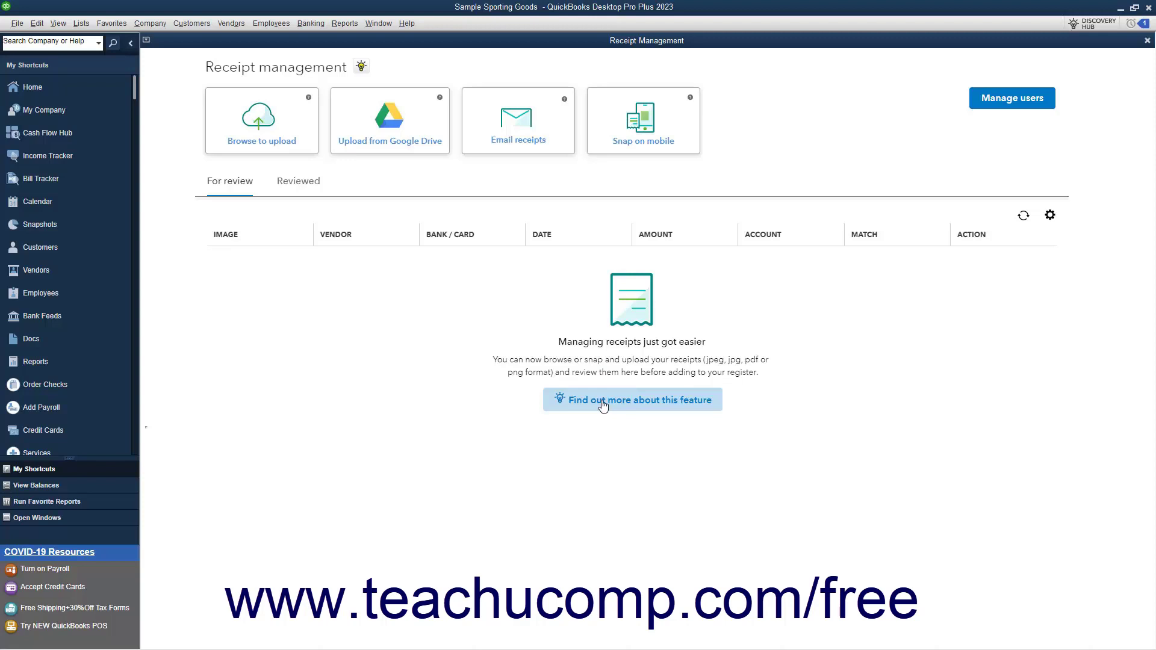
{"action": "left_click", "coordinate": [625, 146]}
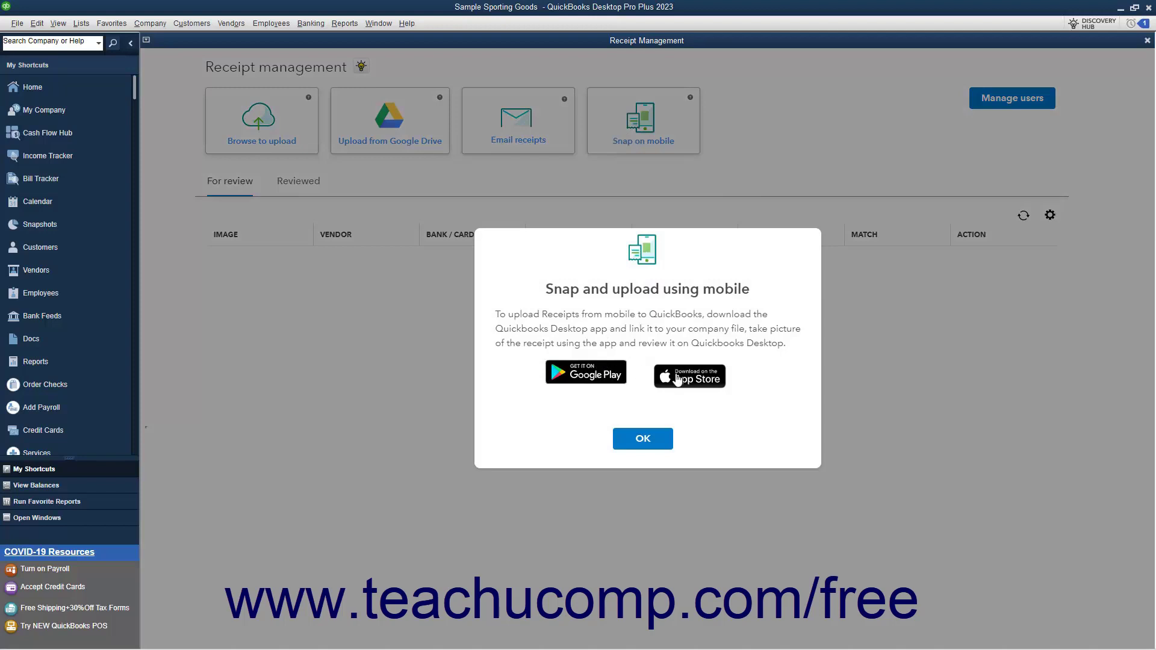
{"action": "left_click", "coordinate": [643, 439]}
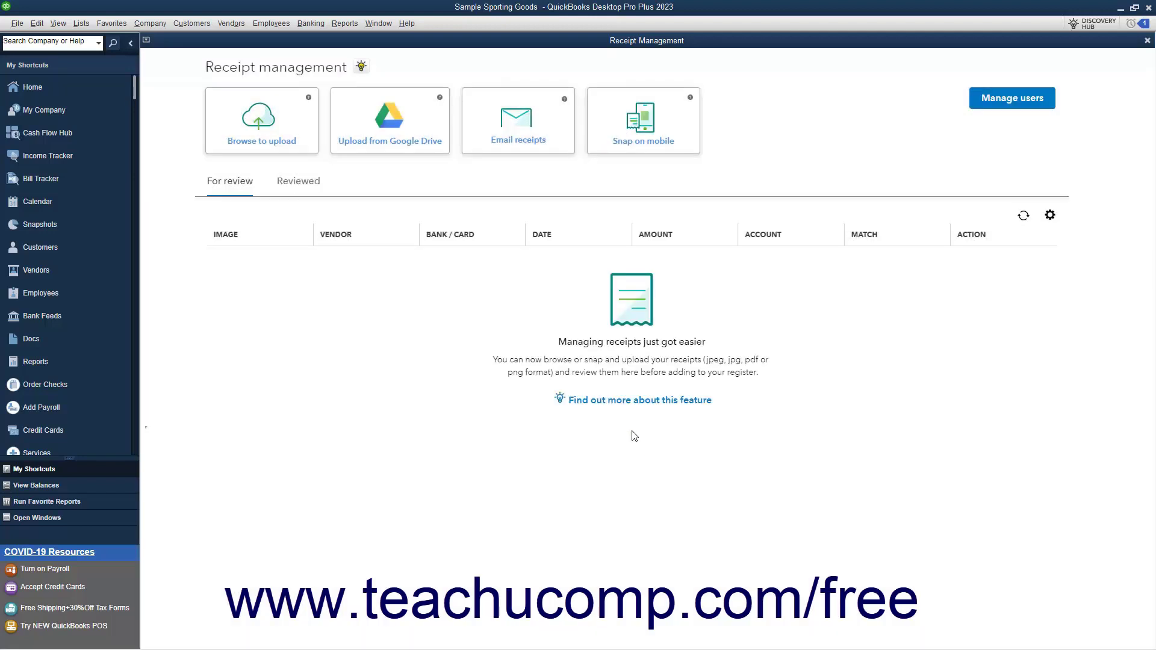
Step: Upload PHSSale1215.pdf and PHSSale1215-2.pdf from the QBImages folder as receipts
{"action": "left_click", "coordinate": [274, 142]}
{"action": "left_click", "coordinate": [335, 224]}
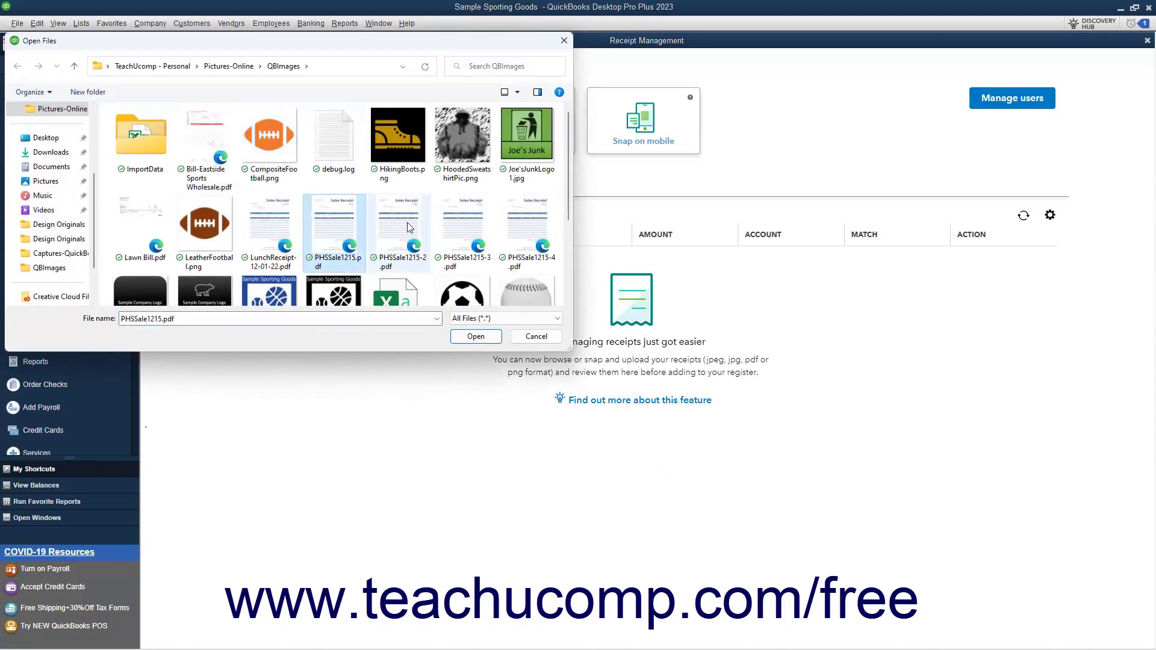
{"action": "left_click", "coordinate": [527, 229], "text": "shift"}
{"action": "left_click", "coordinate": [476, 336]}
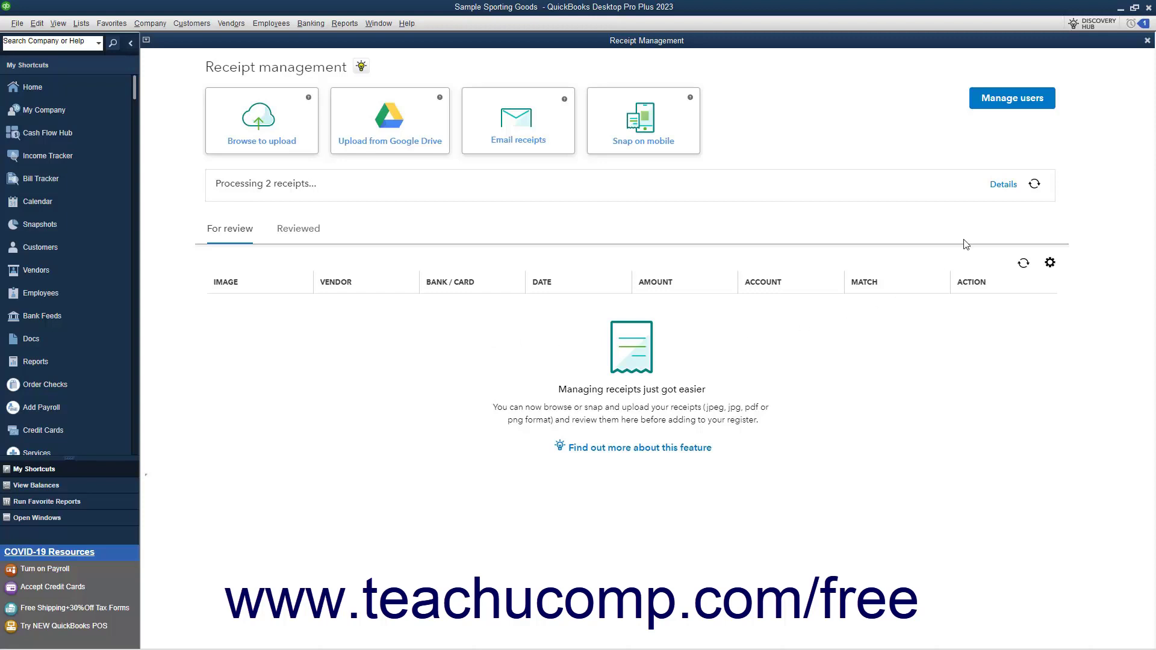
Step: Check the details of the two processing receipts, then refresh the processing bar
{"action": "left_click", "coordinate": [1003, 185]}
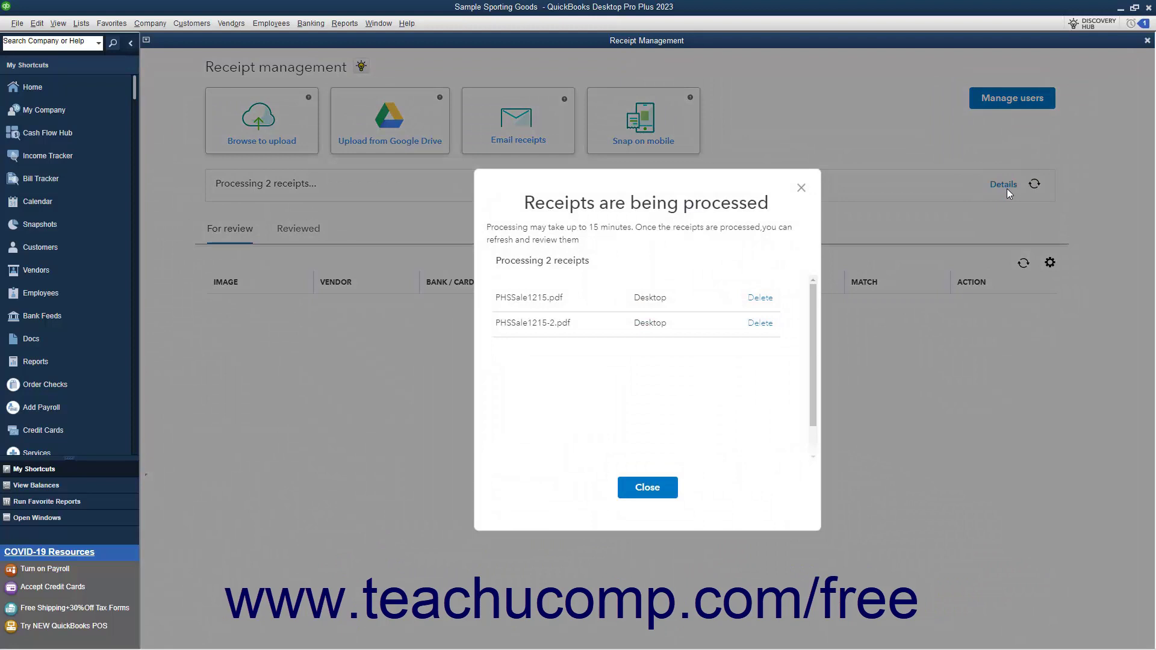
{"action": "left_click", "coordinate": [658, 488]}
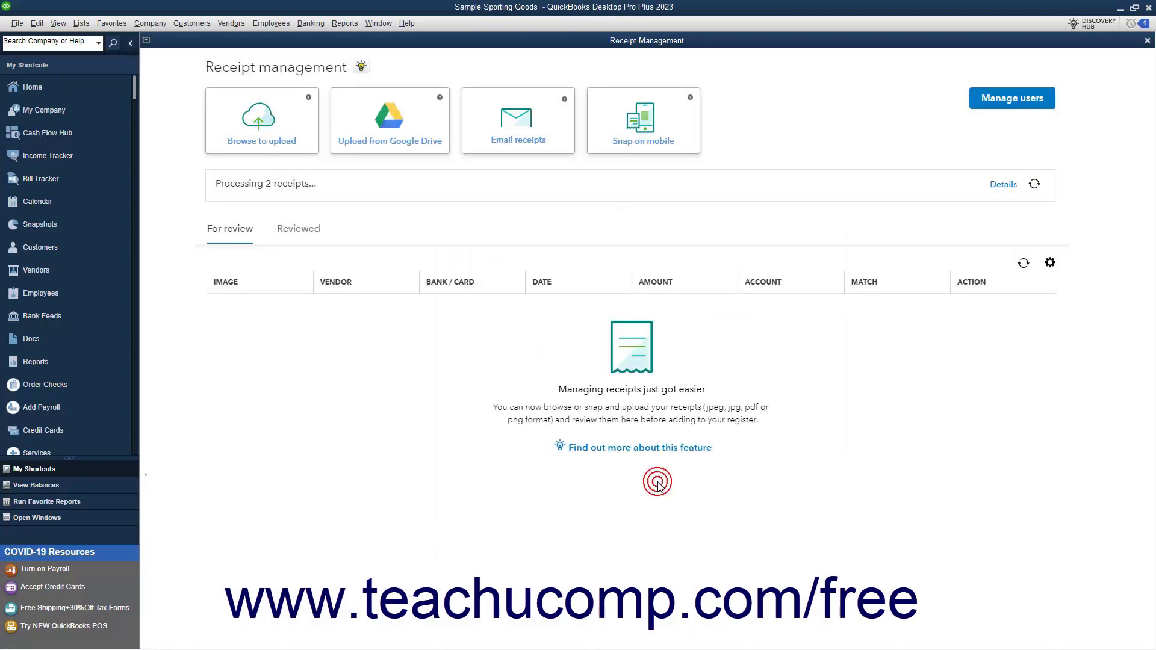
{"action": "left_click", "coordinate": [1034, 186]}
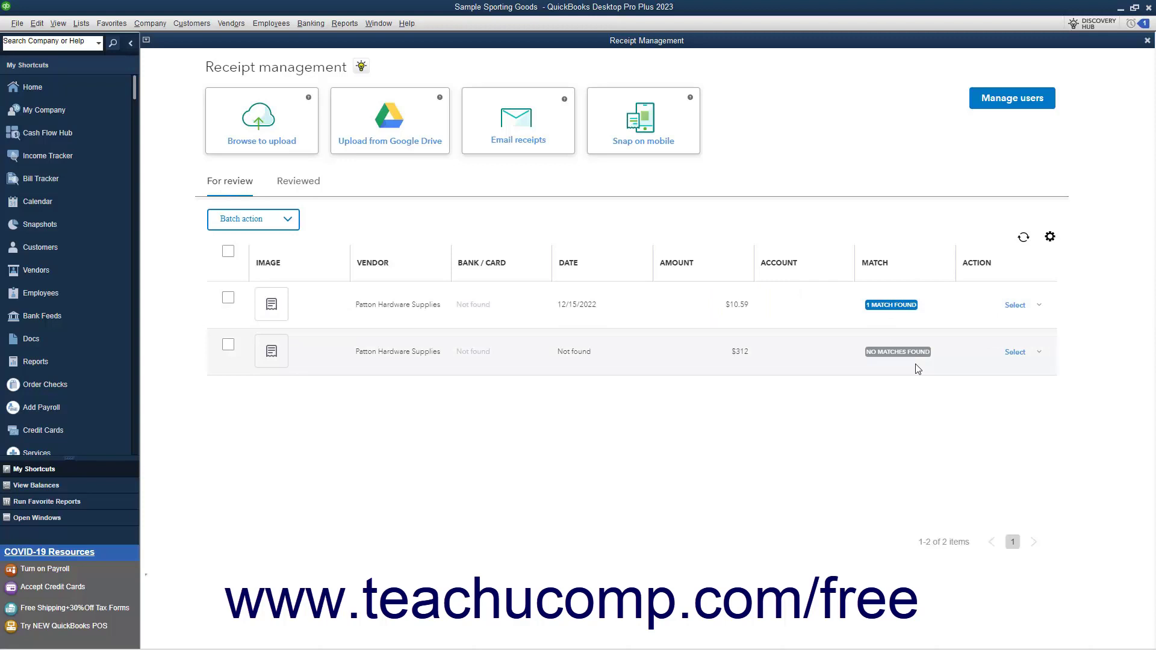
Step: Review the $10.59 receipt's matched Petty Cash check and attach the receipt to it
{"action": "left_click", "coordinate": [1040, 307]}
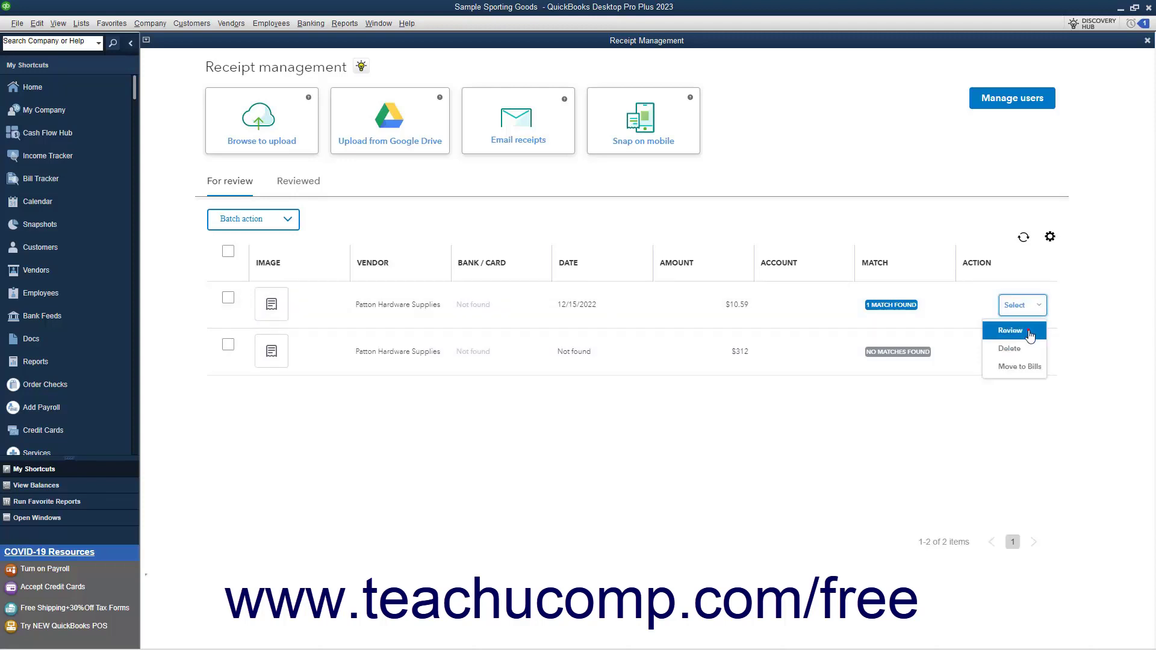
{"action": "left_click", "coordinate": [1029, 336]}
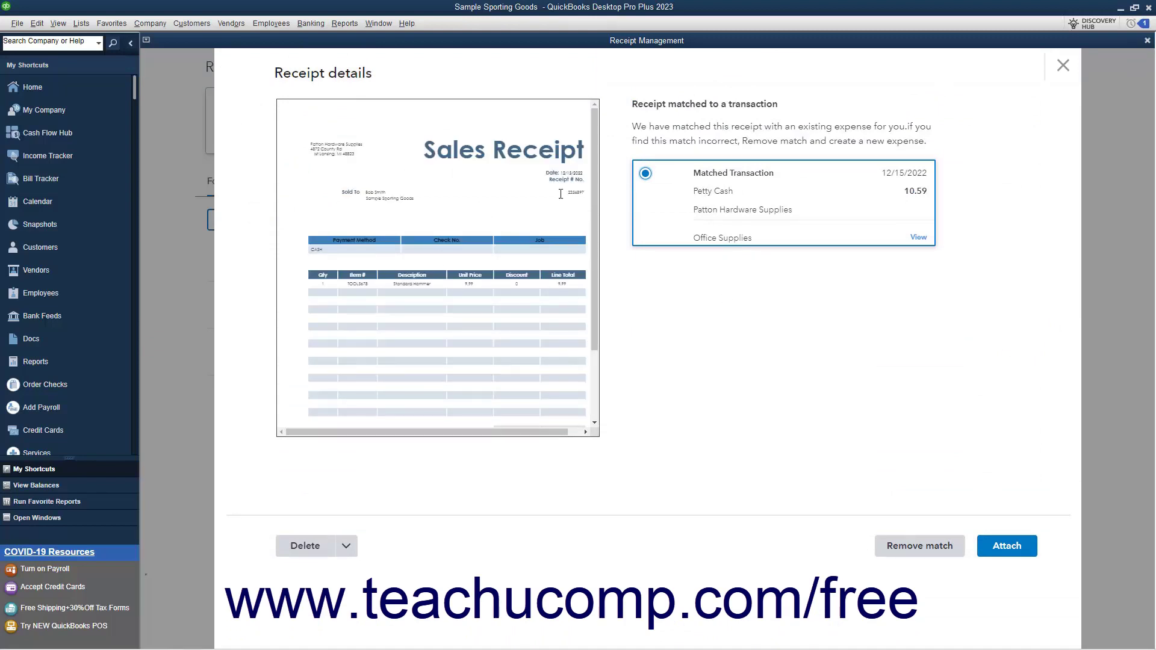
{"action": "left_click", "coordinate": [918, 237]}
{"action": "left_click", "coordinate": [1146, 40]}
{"action": "left_click", "coordinate": [1001, 546]}
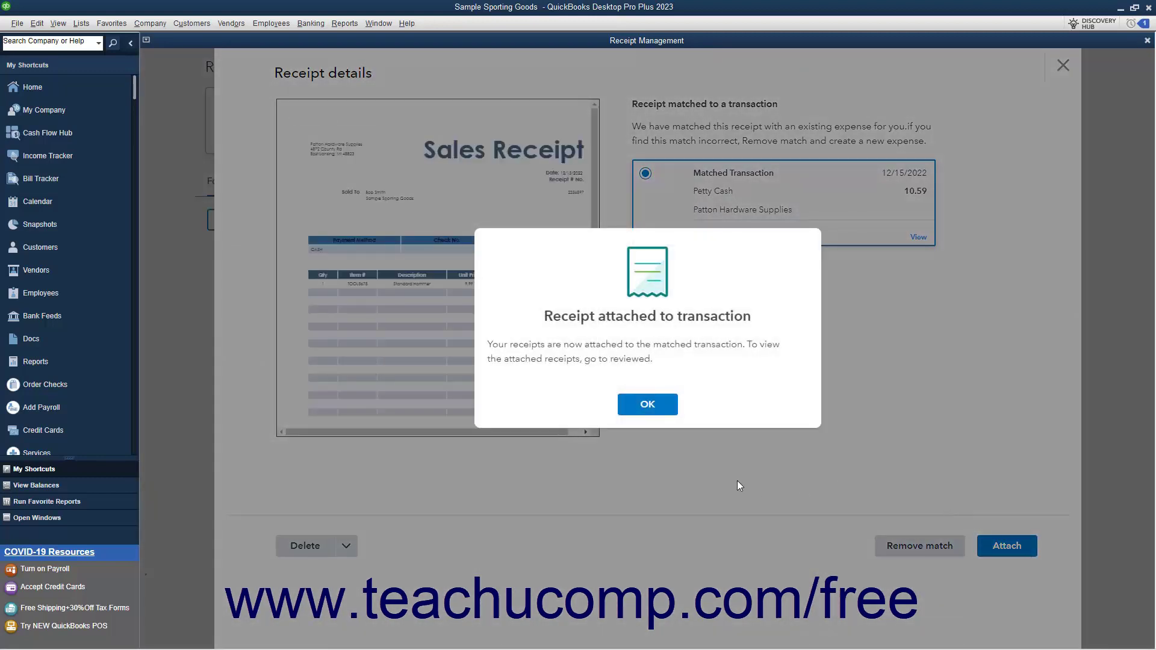
{"action": "left_click", "coordinate": [654, 408]}
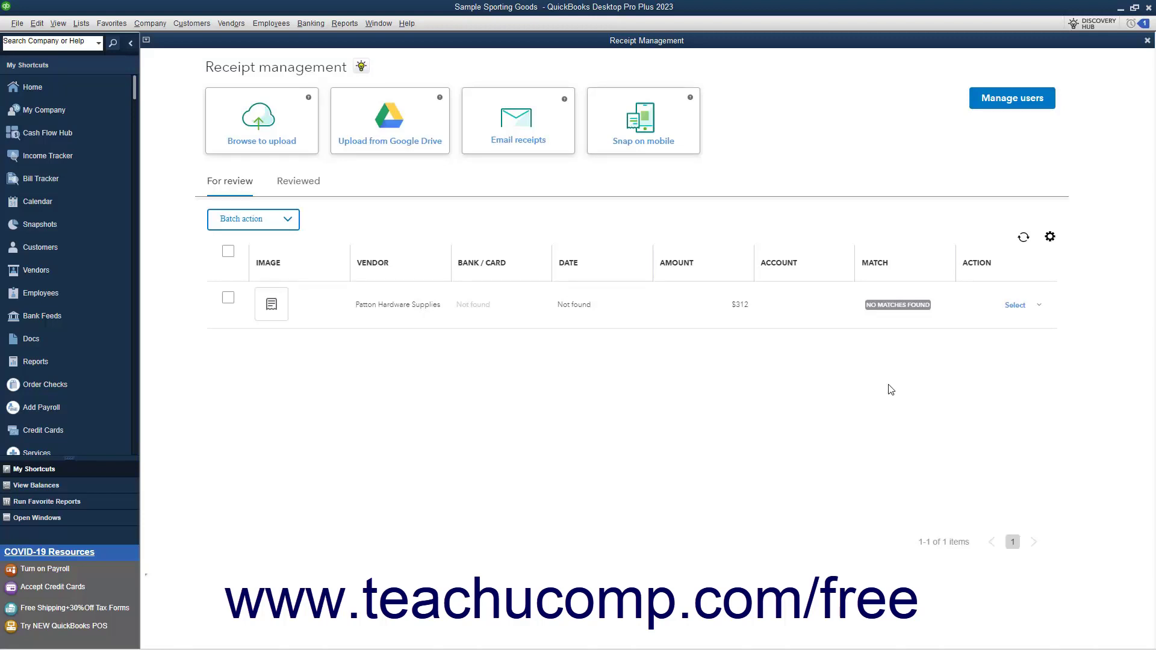
{"action": "left_click", "coordinate": [1034, 306]}
{"action": "left_click", "coordinate": [1023, 330]}
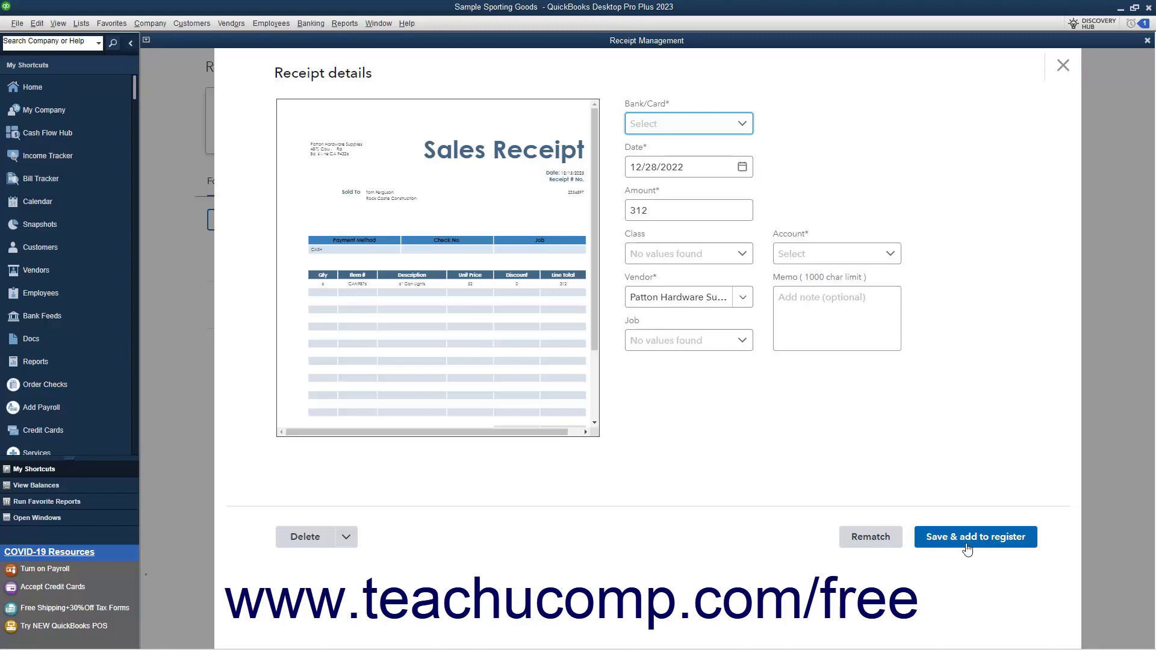
{"action": "left_click", "coordinate": [313, 538]}
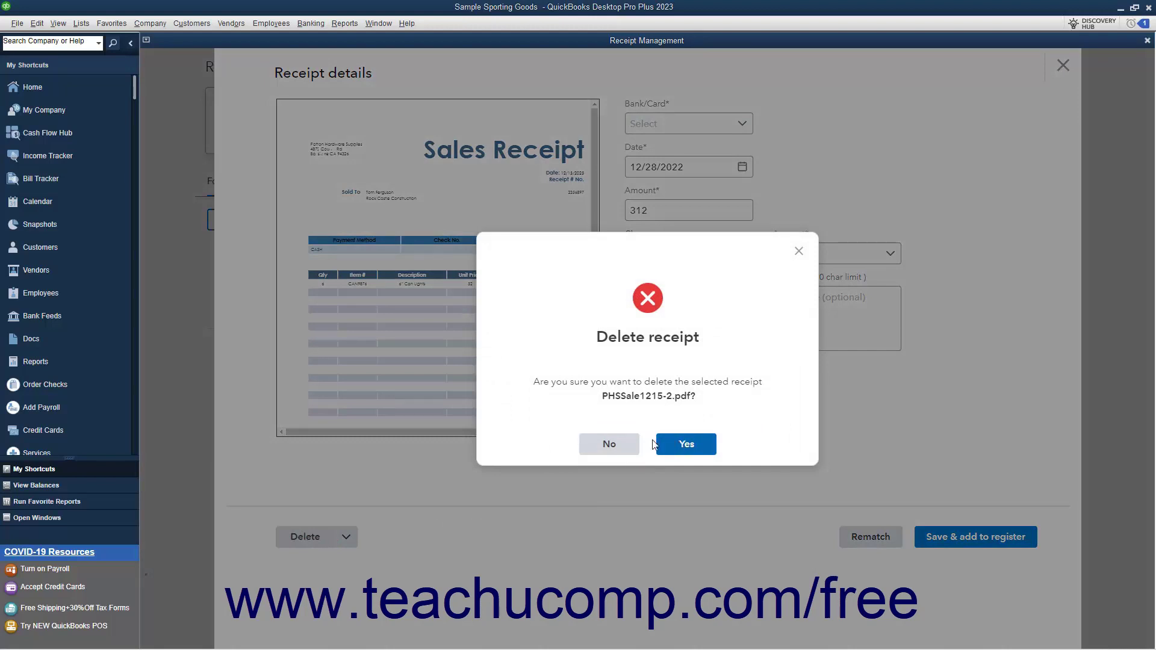
{"action": "left_click", "coordinate": [623, 447]}
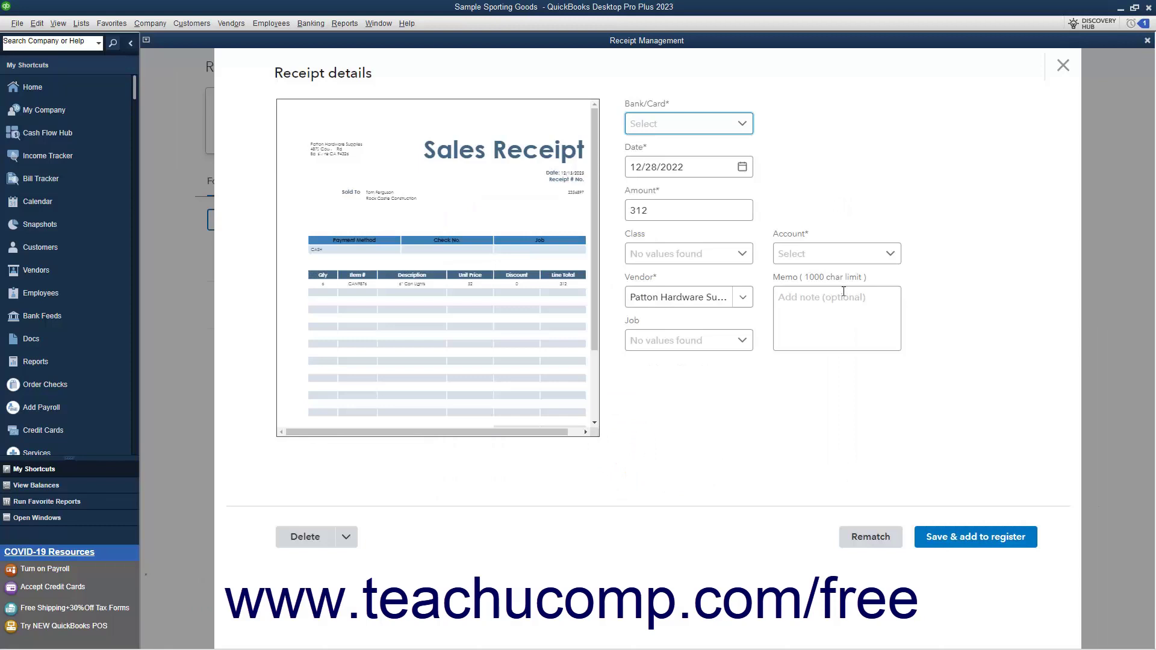
{"action": "left_click", "coordinate": [1061, 67]}
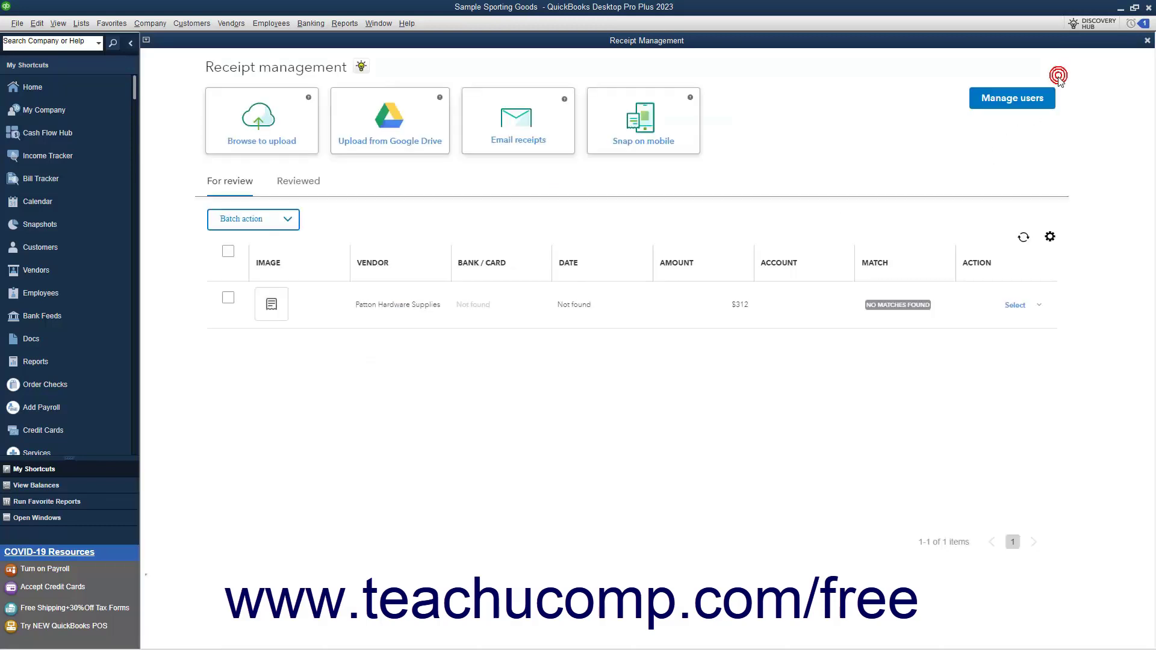
{"action": "left_click", "coordinate": [1040, 311]}
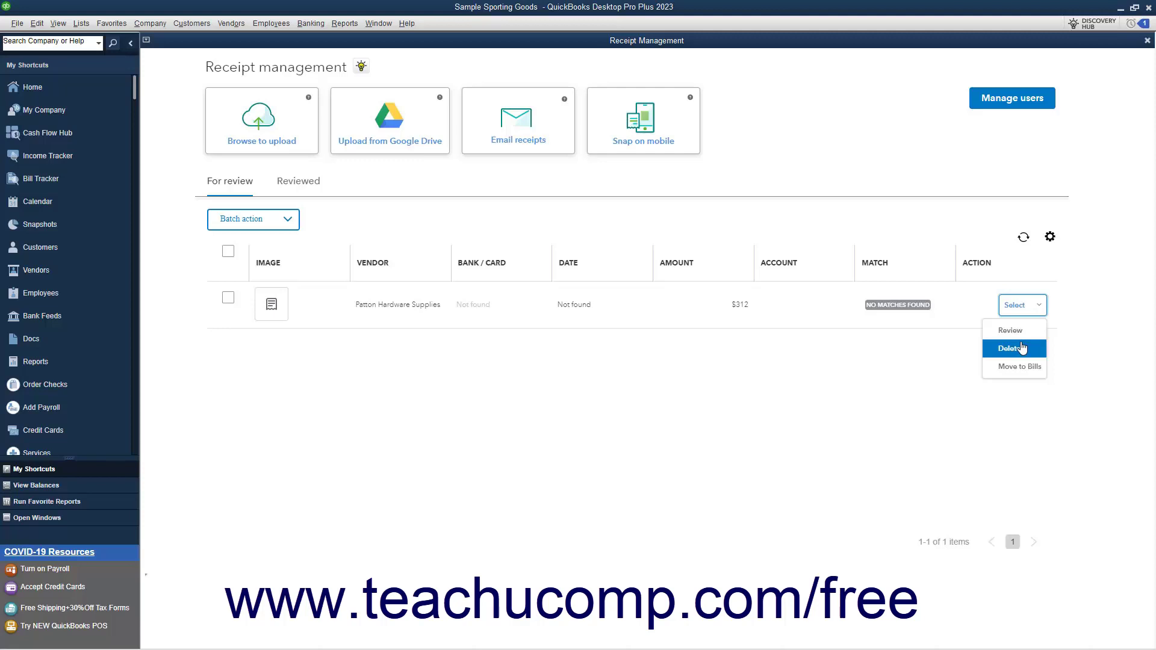
Step: Recheck the $312 receipt's details, then select all receipts awaiting review
{"action": "left_click", "coordinate": [891, 369]}
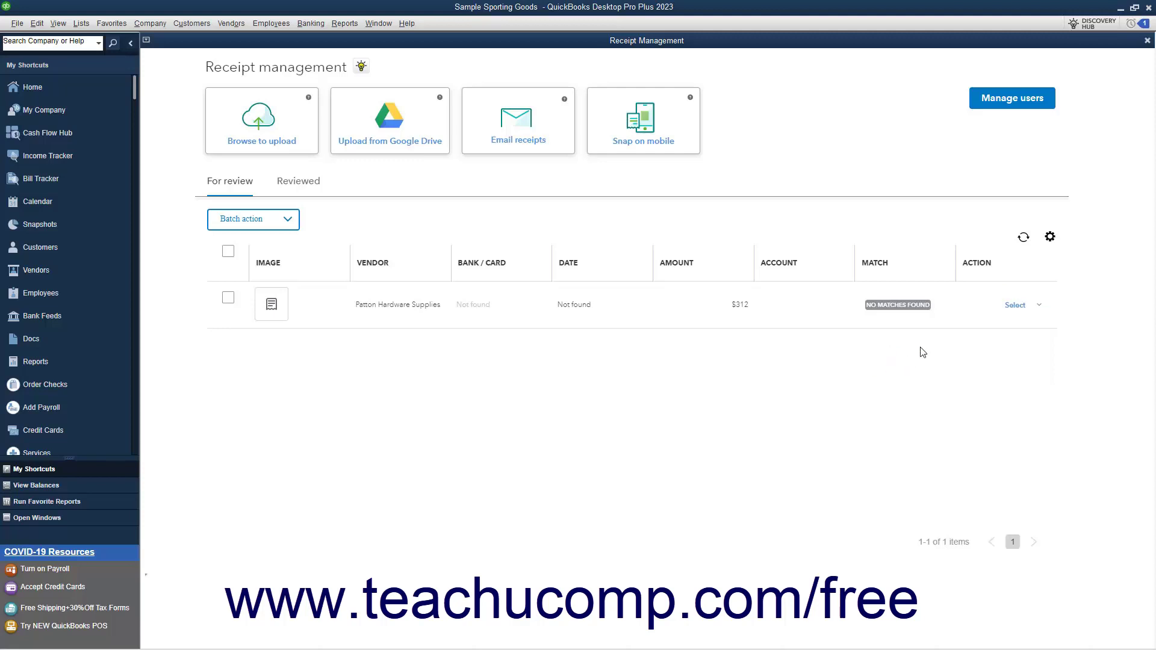
{"action": "left_click", "coordinate": [1036, 309]}
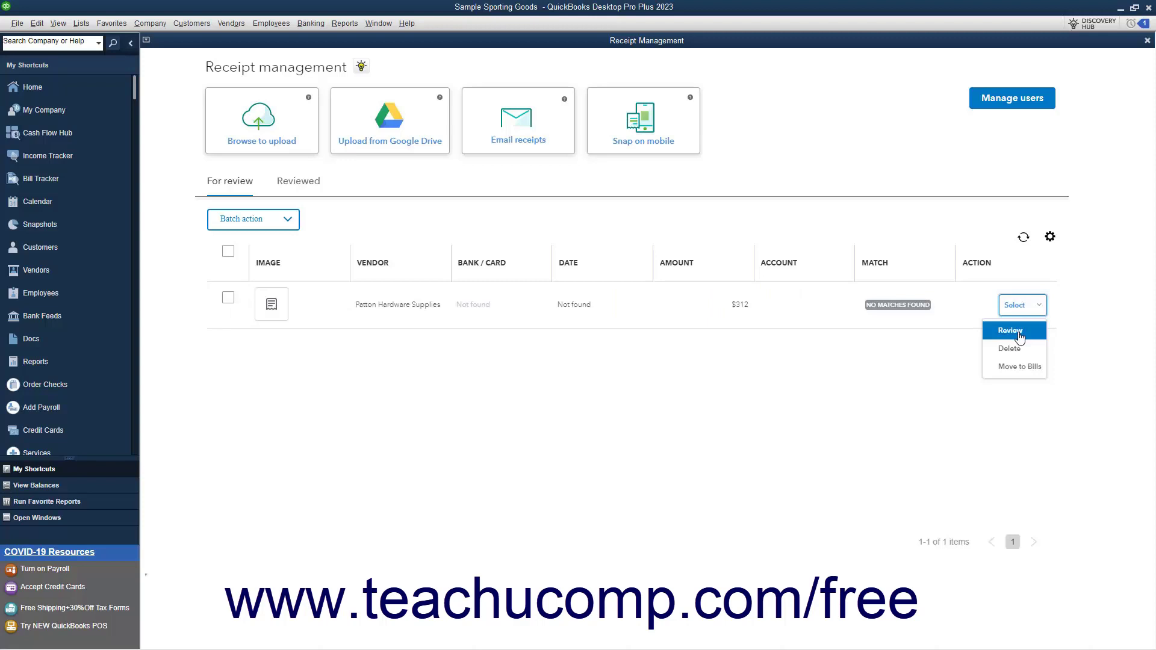
{"action": "left_click", "coordinate": [1019, 337]}
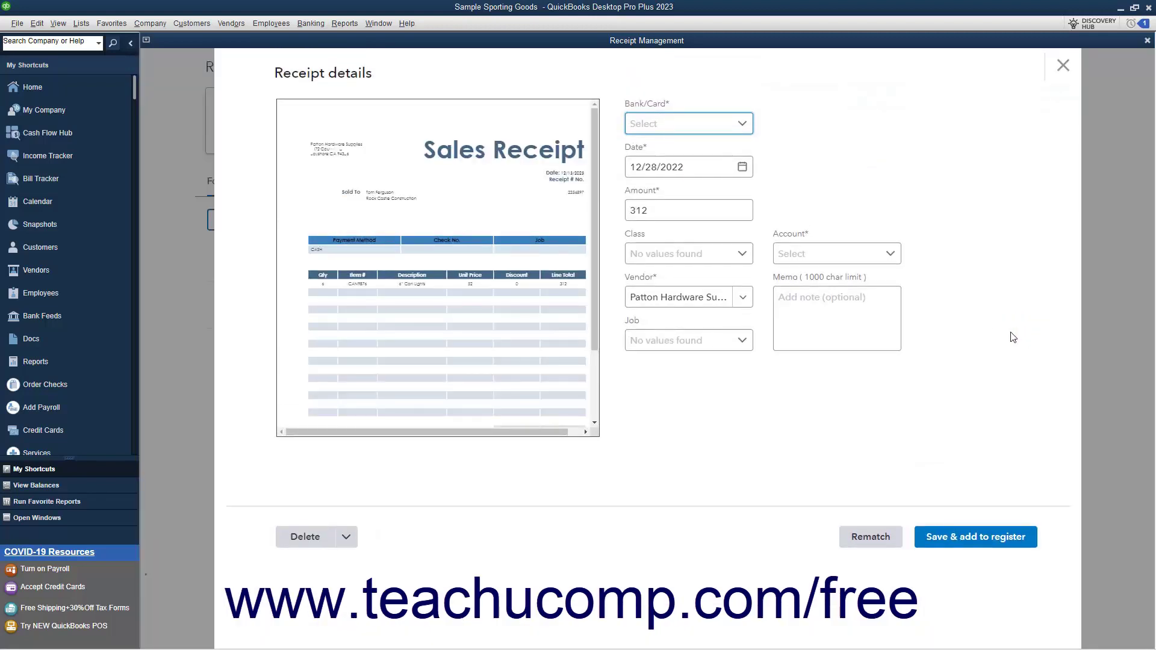
{"action": "left_click", "coordinate": [1063, 65]}
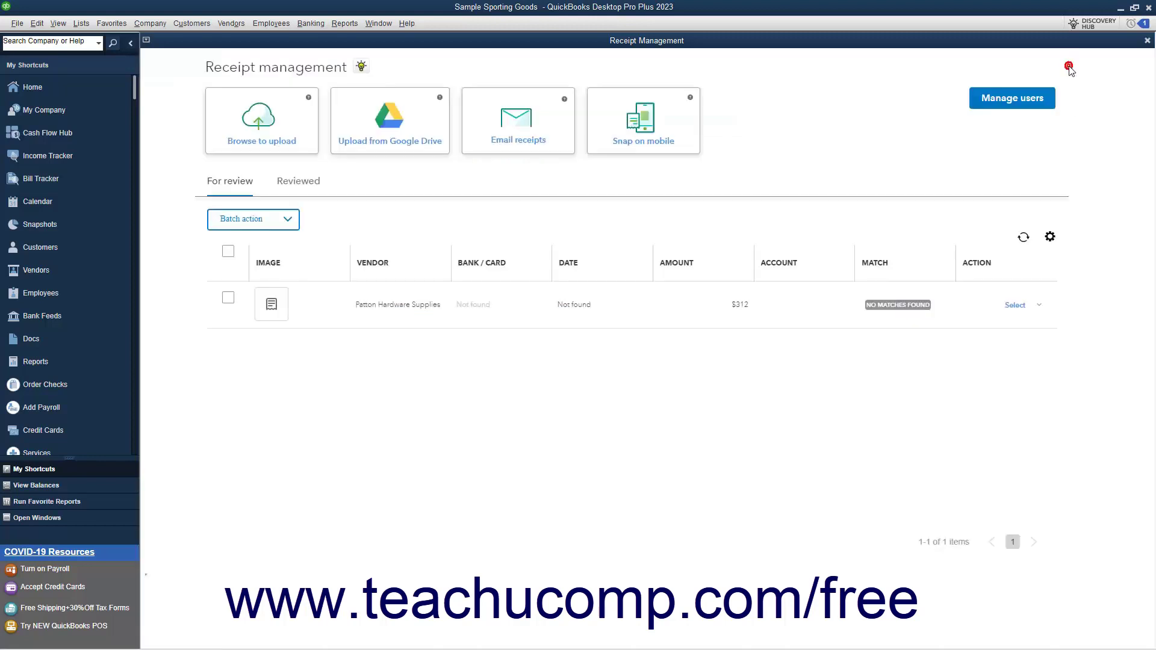
{"action": "left_click", "coordinate": [235, 189]}
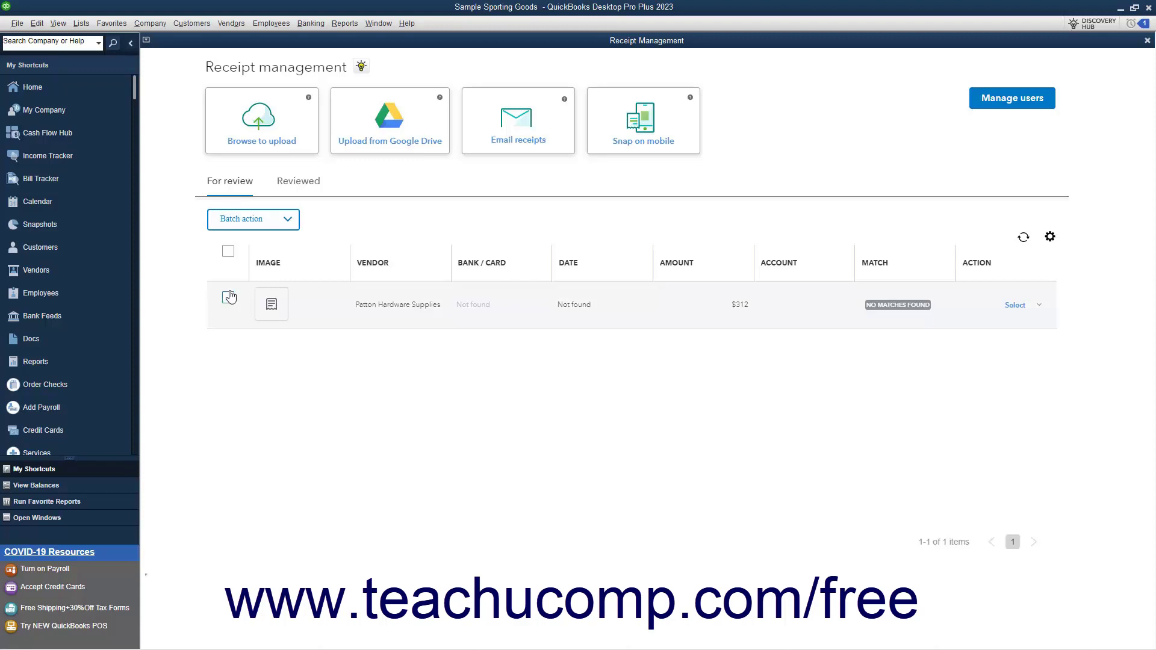
{"action": "left_click", "coordinate": [228, 252]}
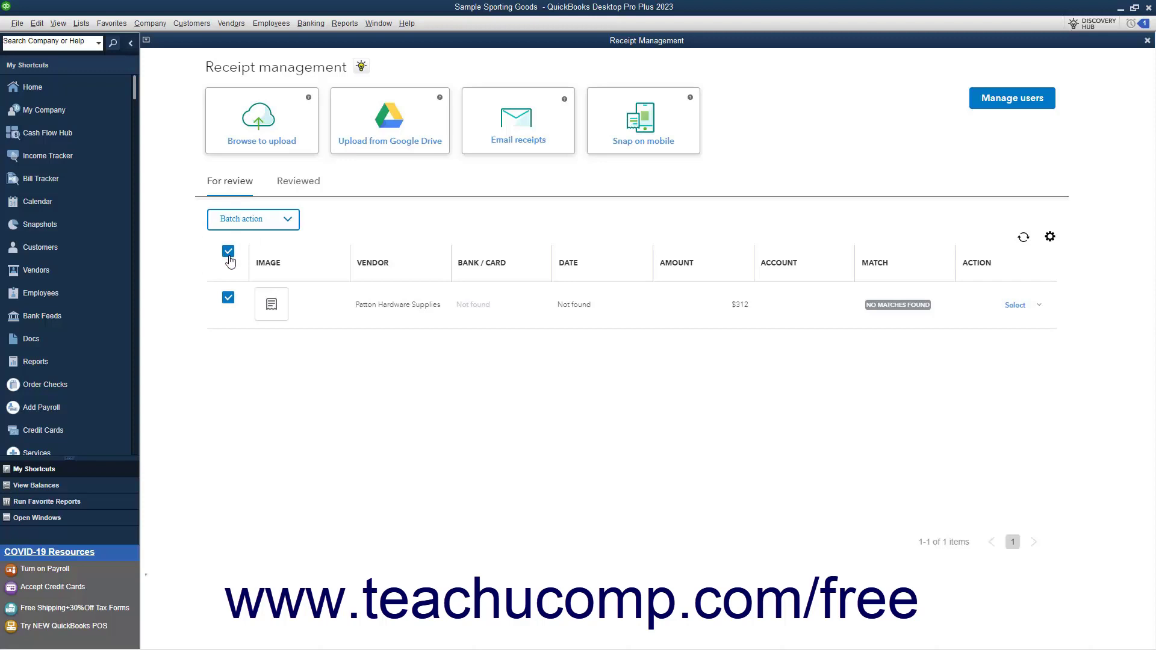
{"action": "left_click", "coordinate": [289, 223]}
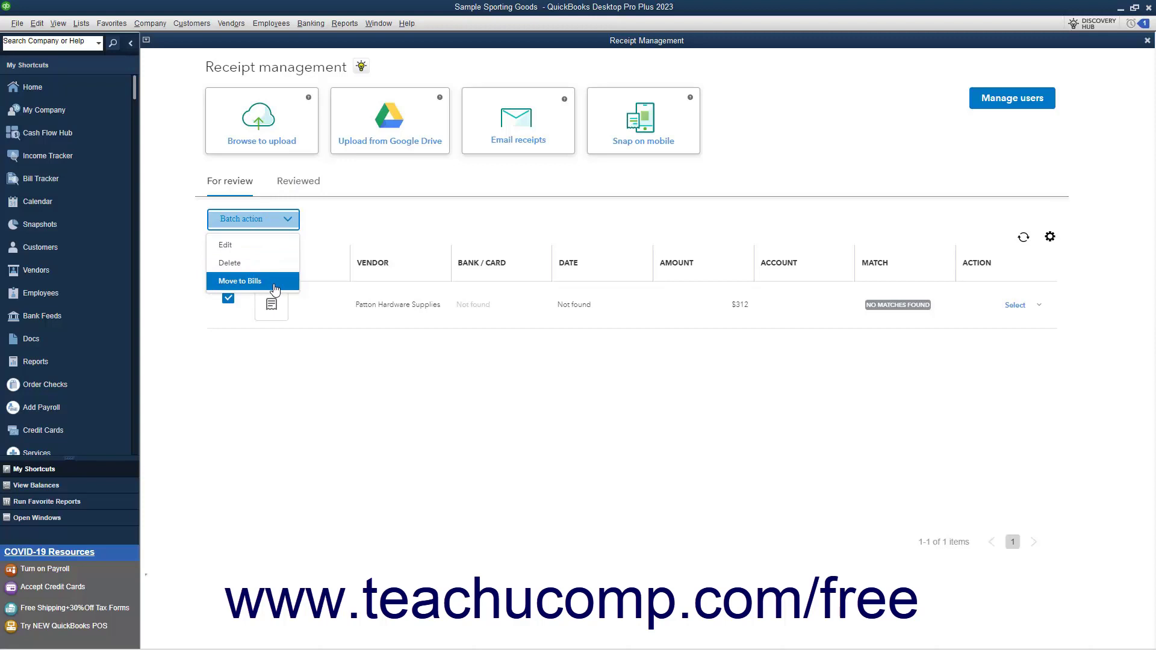
{"action": "left_click", "coordinate": [274, 245]}
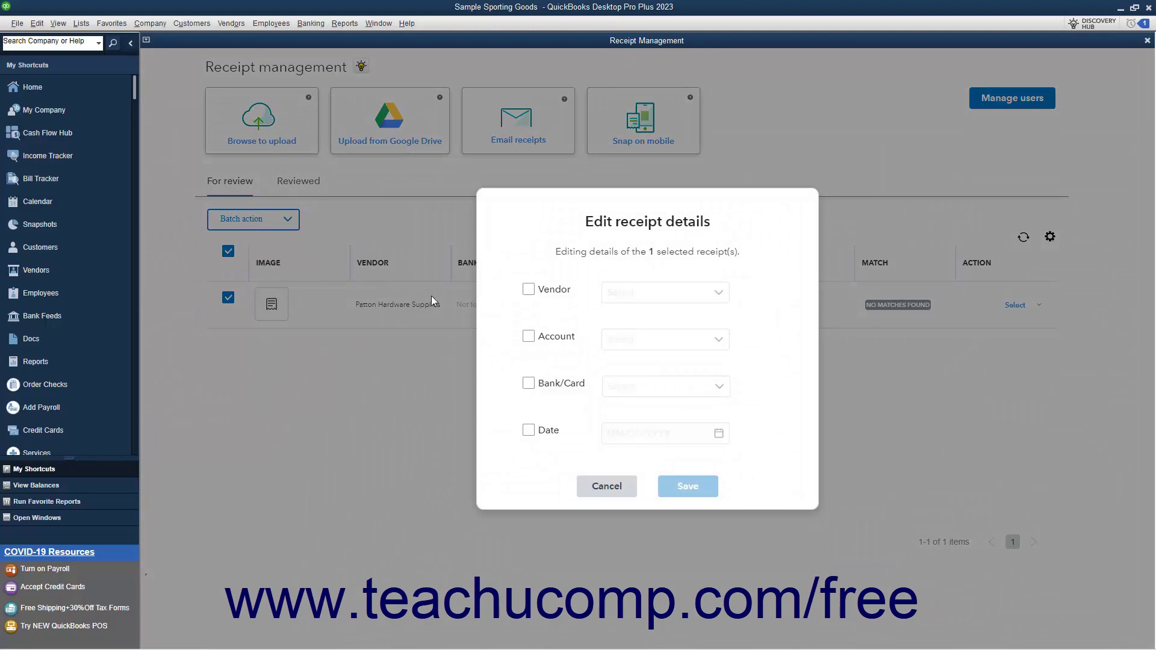
{"action": "left_click", "coordinate": [529, 289]}
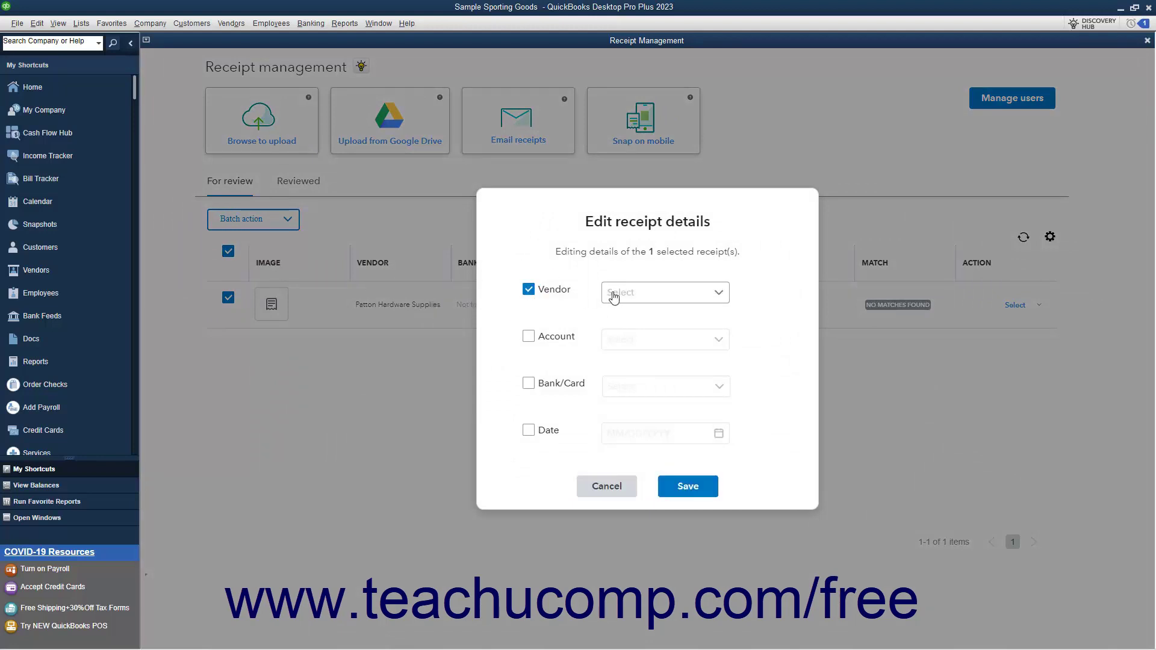
{"action": "left_click", "coordinate": [719, 294]}
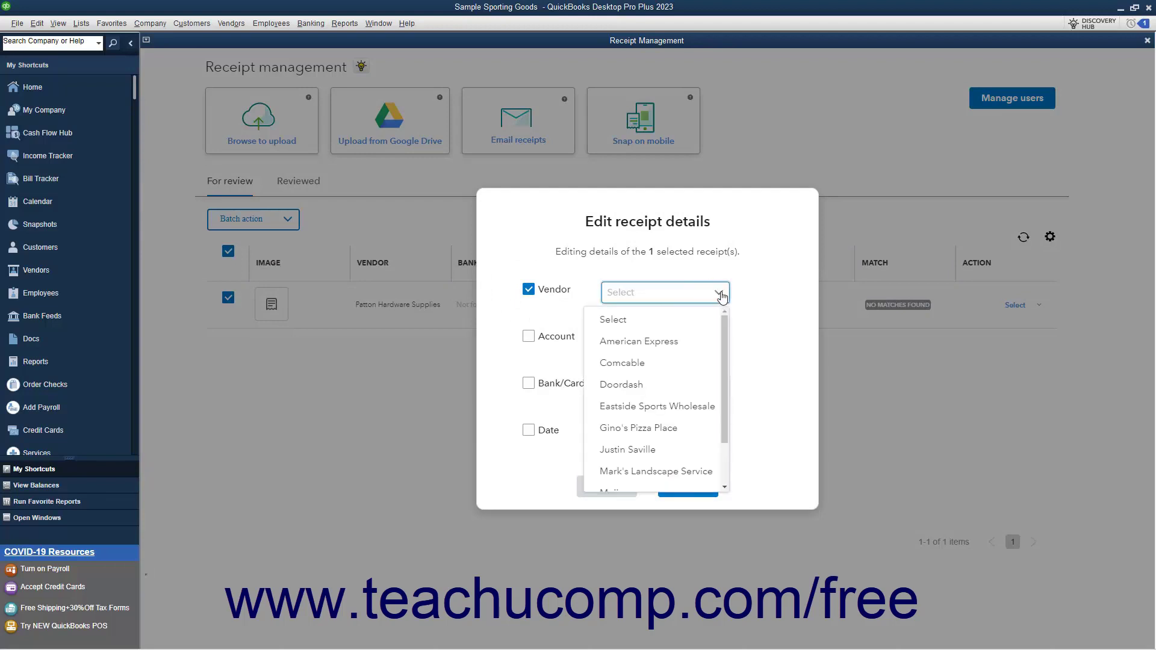
{"action": "left_click", "coordinate": [720, 295]}
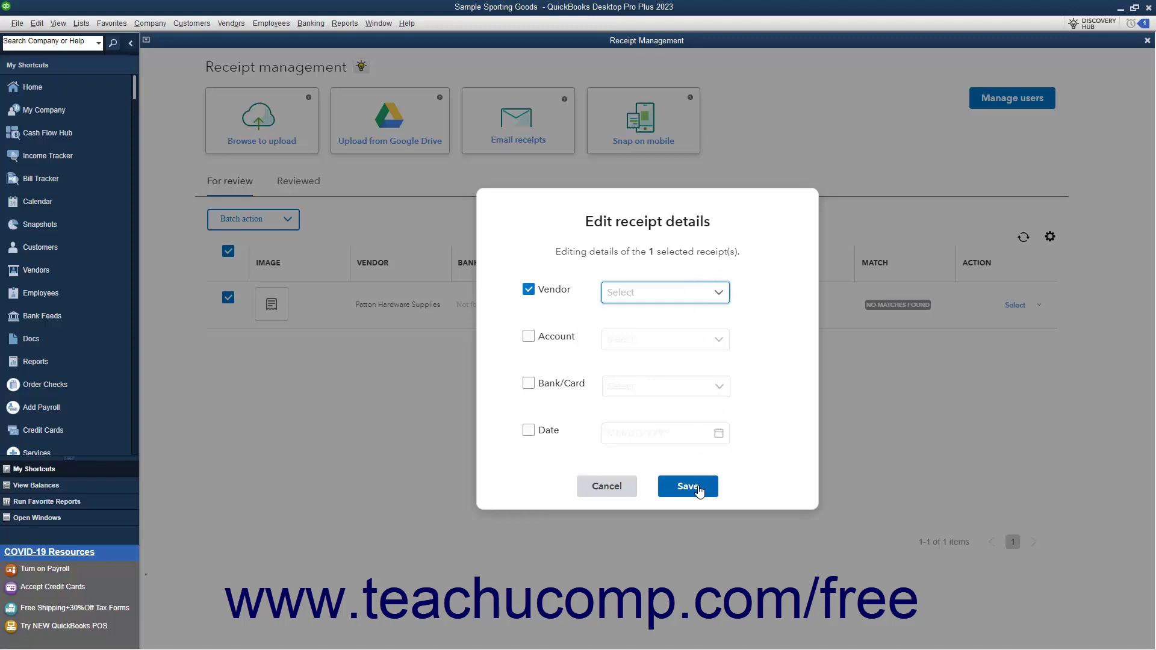
{"action": "left_click", "coordinate": [618, 491]}
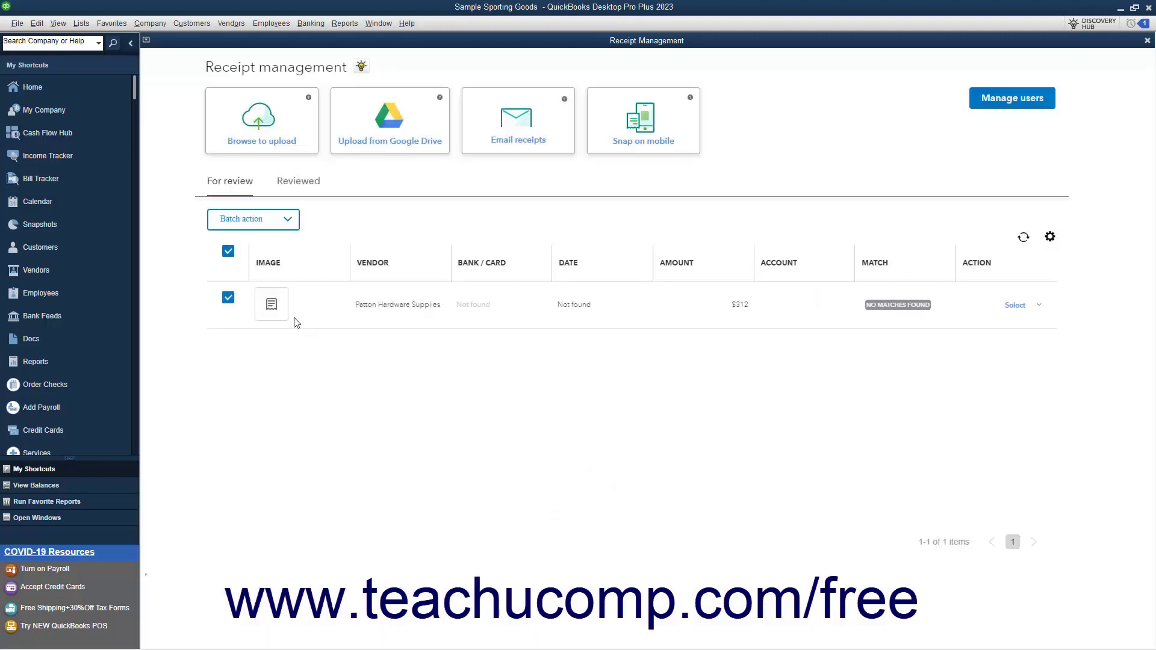
{"action": "left_click", "coordinate": [288, 222]}
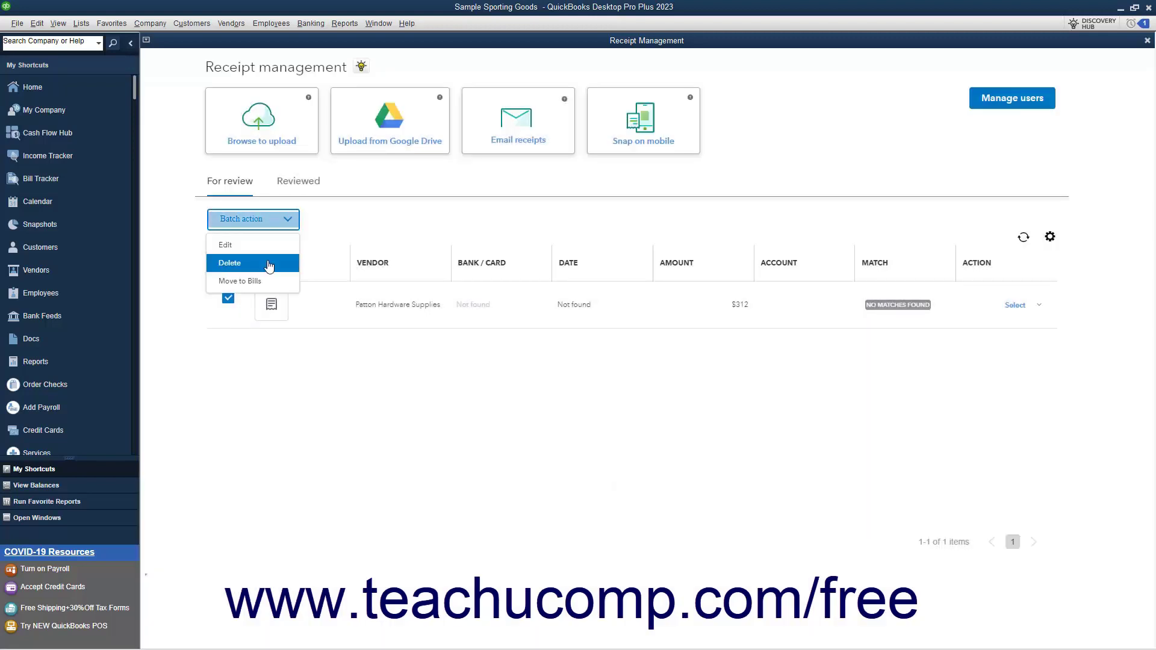
{"action": "left_click", "coordinate": [269, 266]}
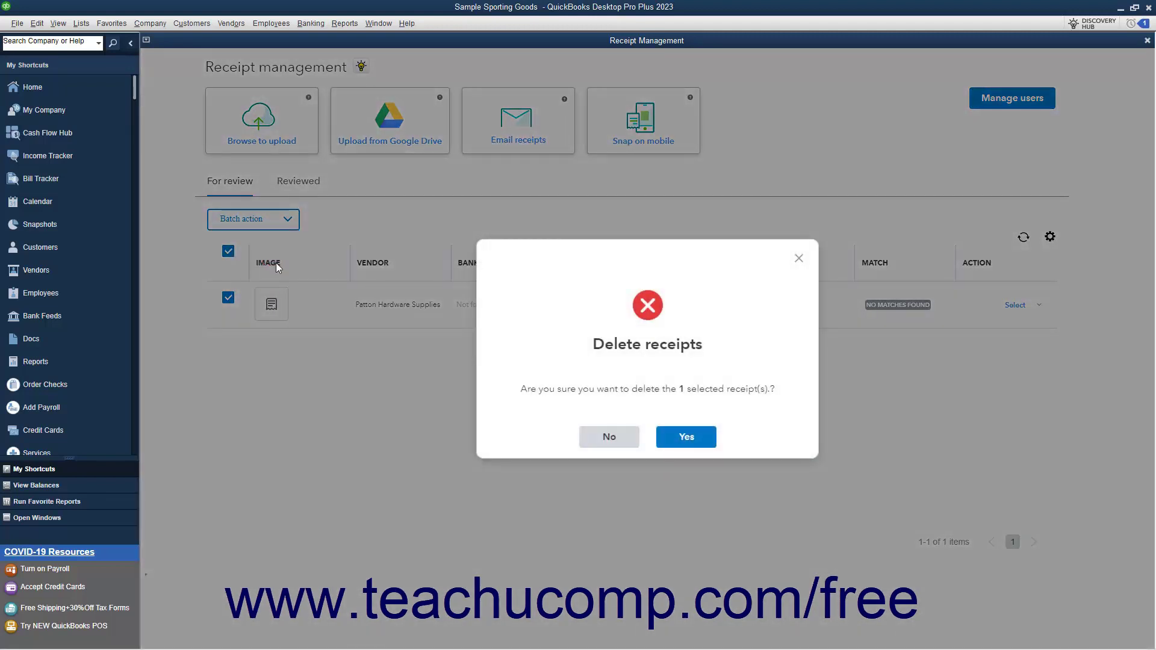
{"action": "left_click", "coordinate": [616, 438]}
{"action": "left_click", "coordinate": [284, 221]}
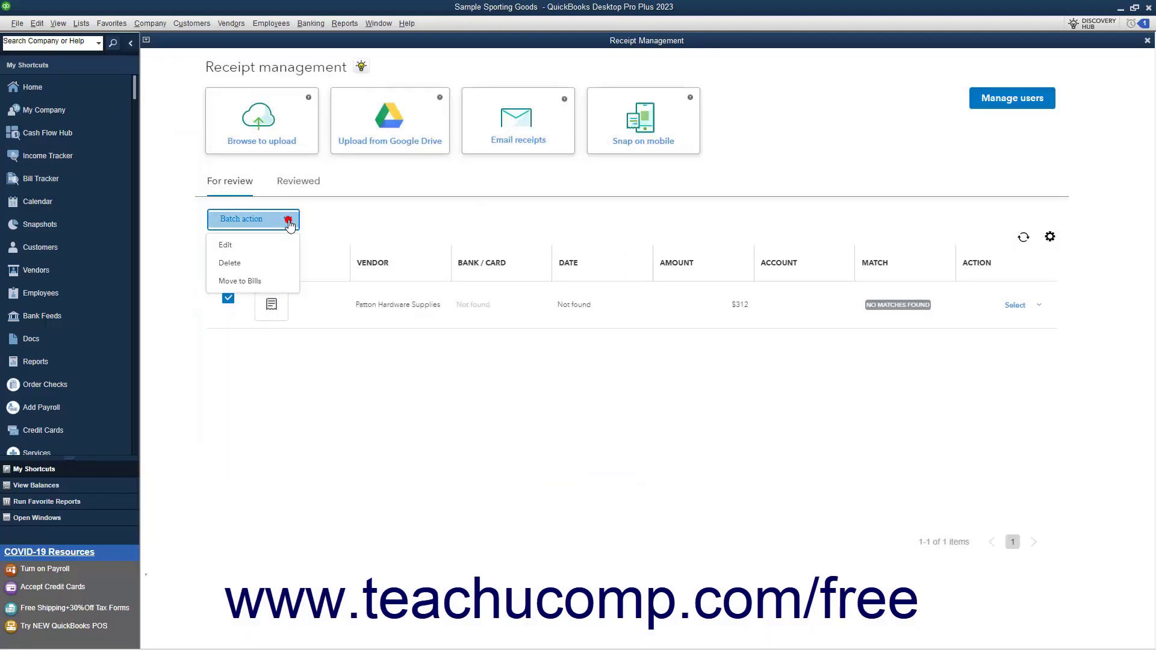
{"action": "left_click", "coordinate": [269, 288]}
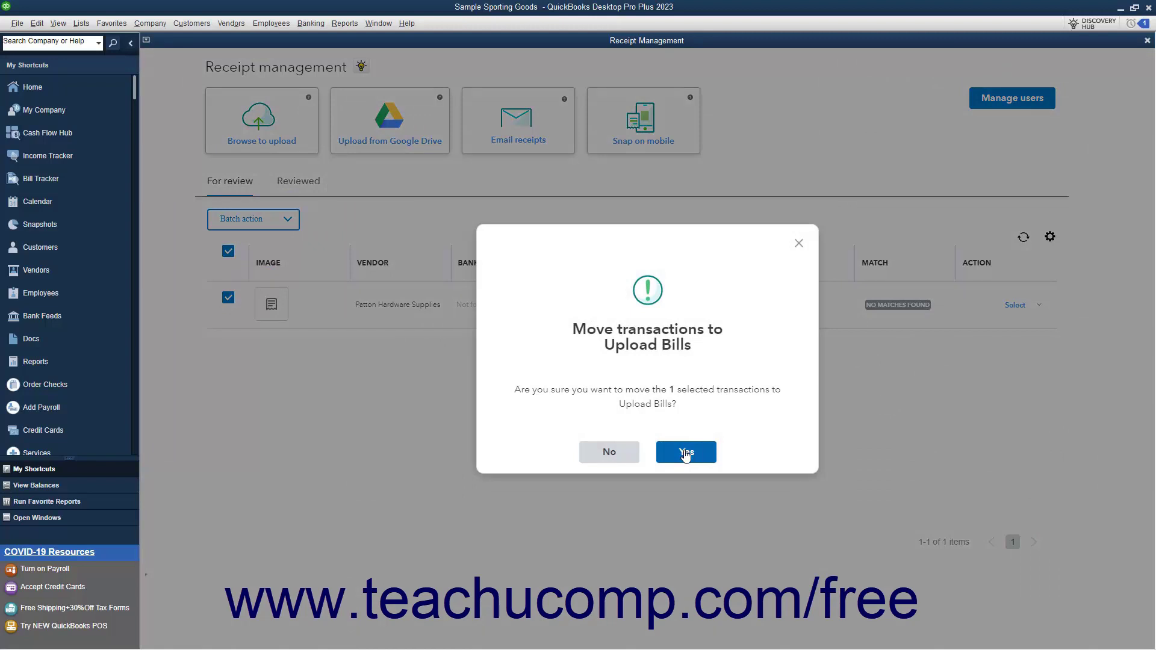
{"action": "left_click", "coordinate": [609, 452]}
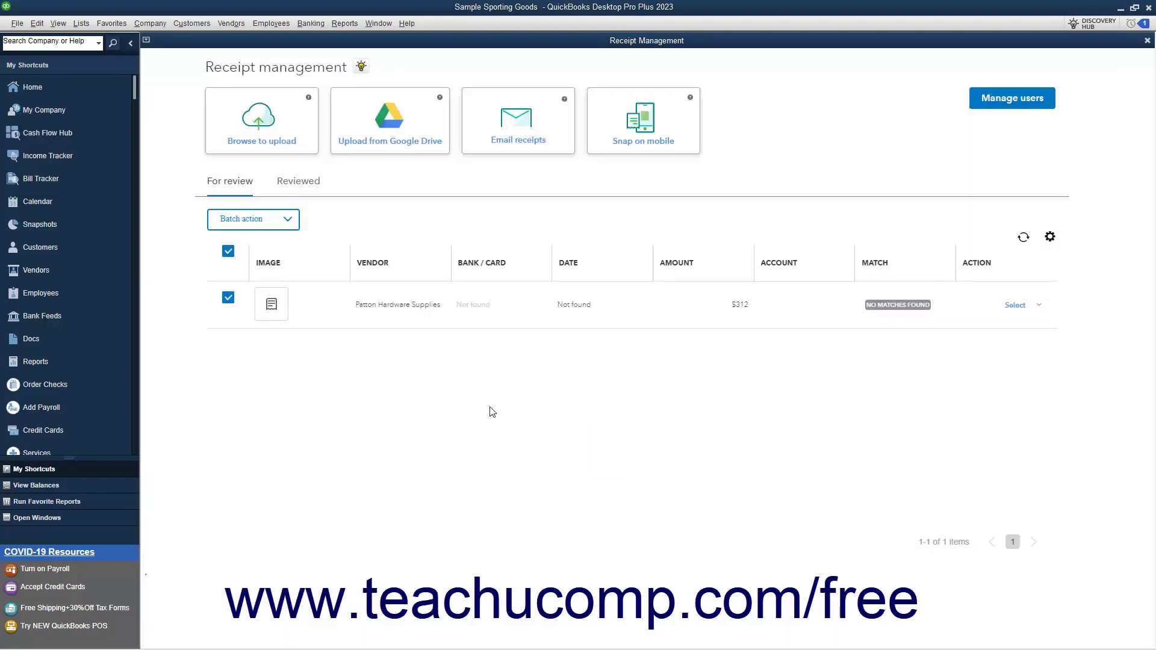
Step: Clear the review selection and open the Petty Cash check from the Reviewed list
{"action": "left_click", "coordinate": [229, 251]}
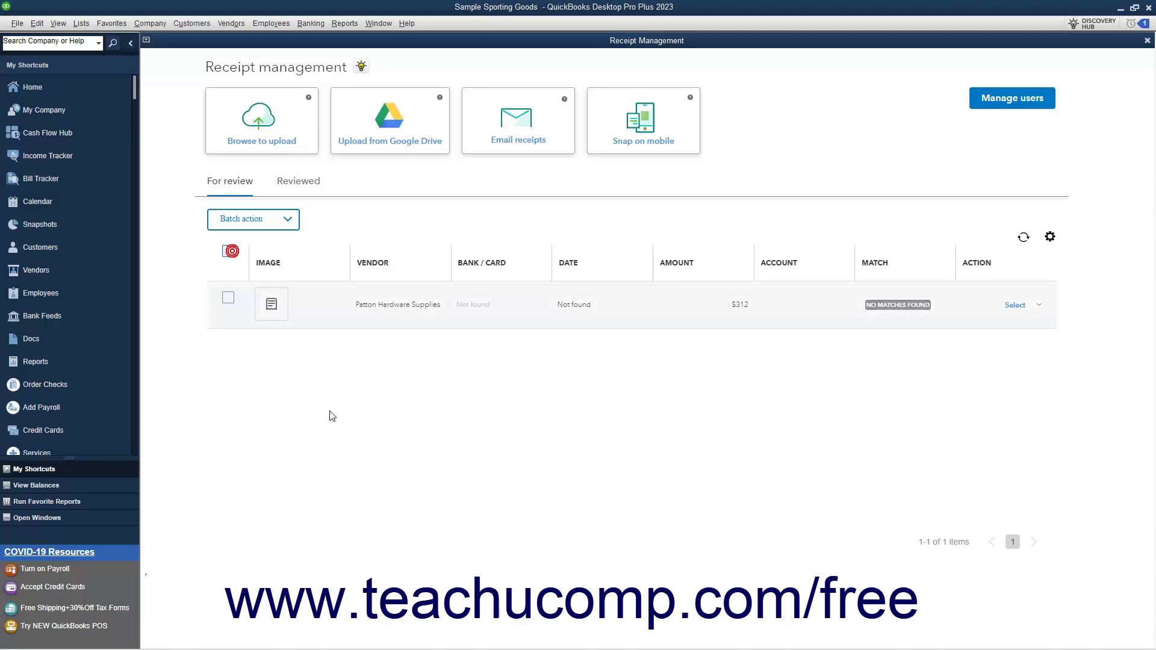
{"action": "left_click", "coordinate": [297, 181]}
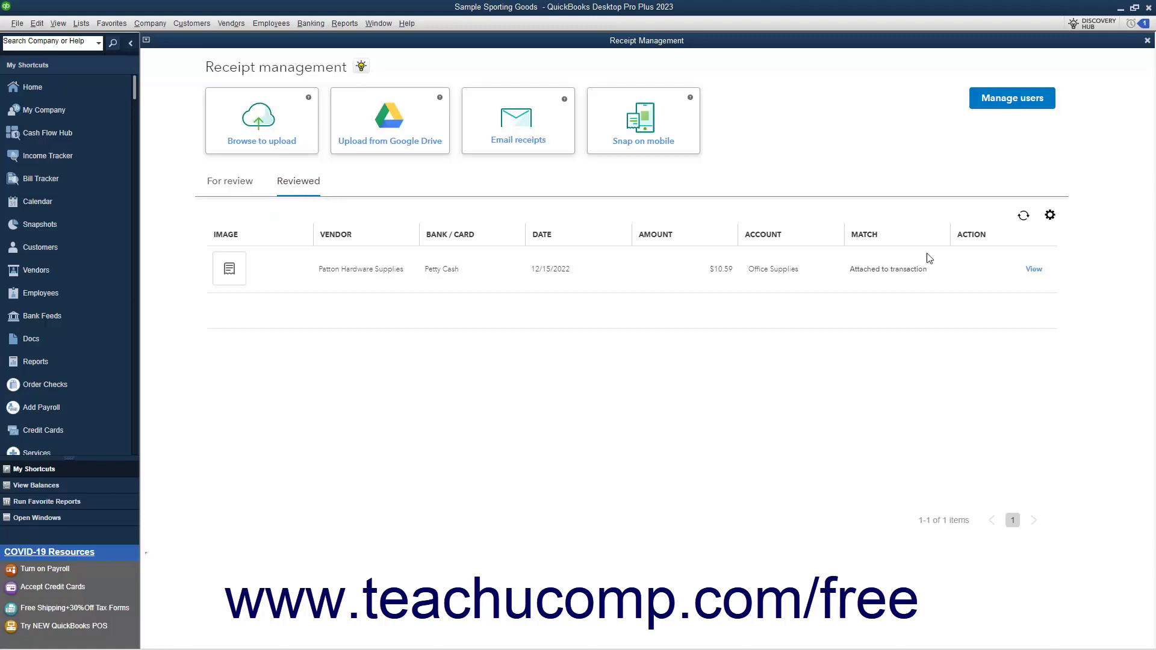
{"action": "left_click", "coordinate": [1034, 269]}
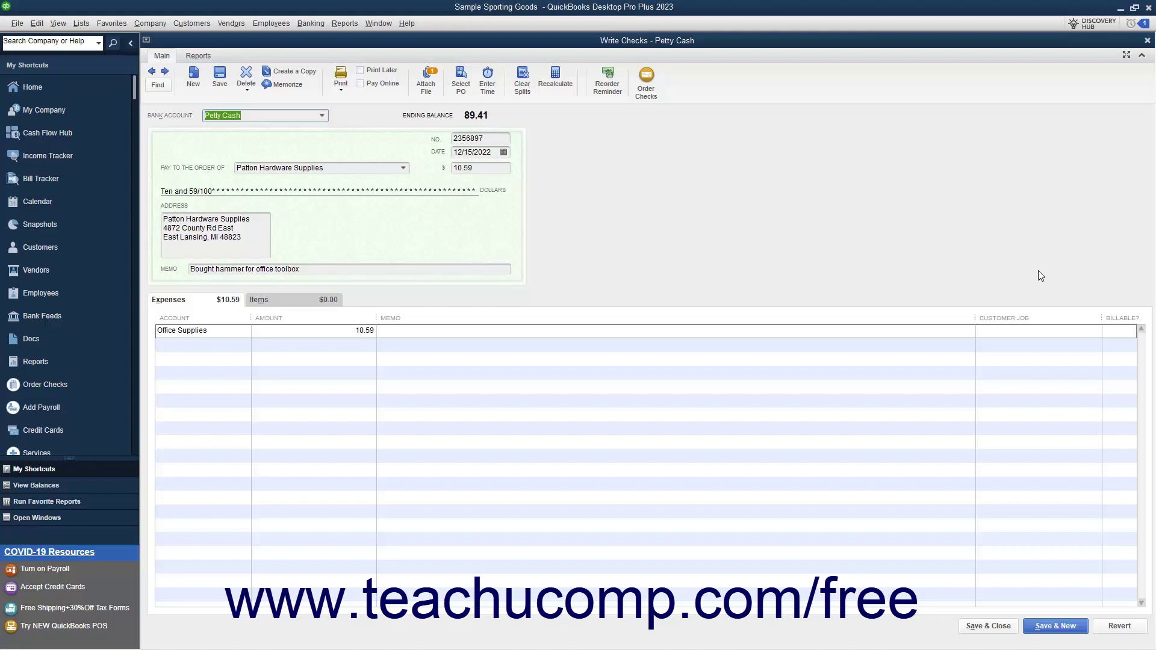
Step: Open the check's attachments and view the attached PHSSale1215.pdf receipt
{"action": "left_click", "coordinate": [428, 87]}
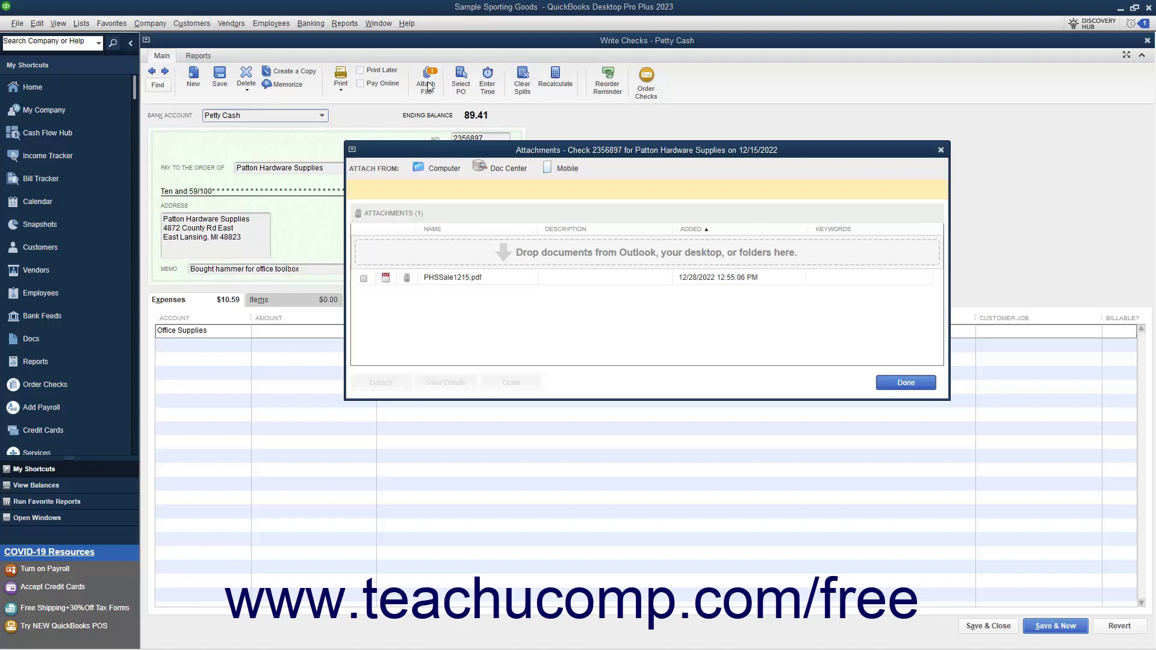
{"action": "left_click", "coordinate": [473, 277]}
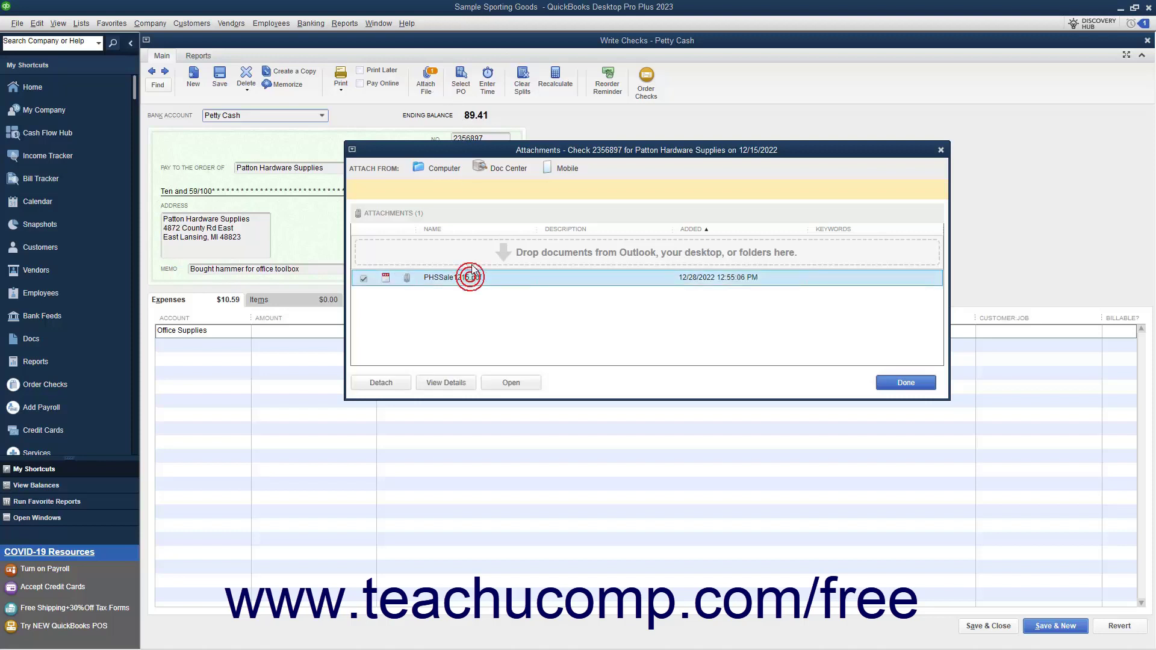
{"action": "left_click", "coordinate": [510, 384]}
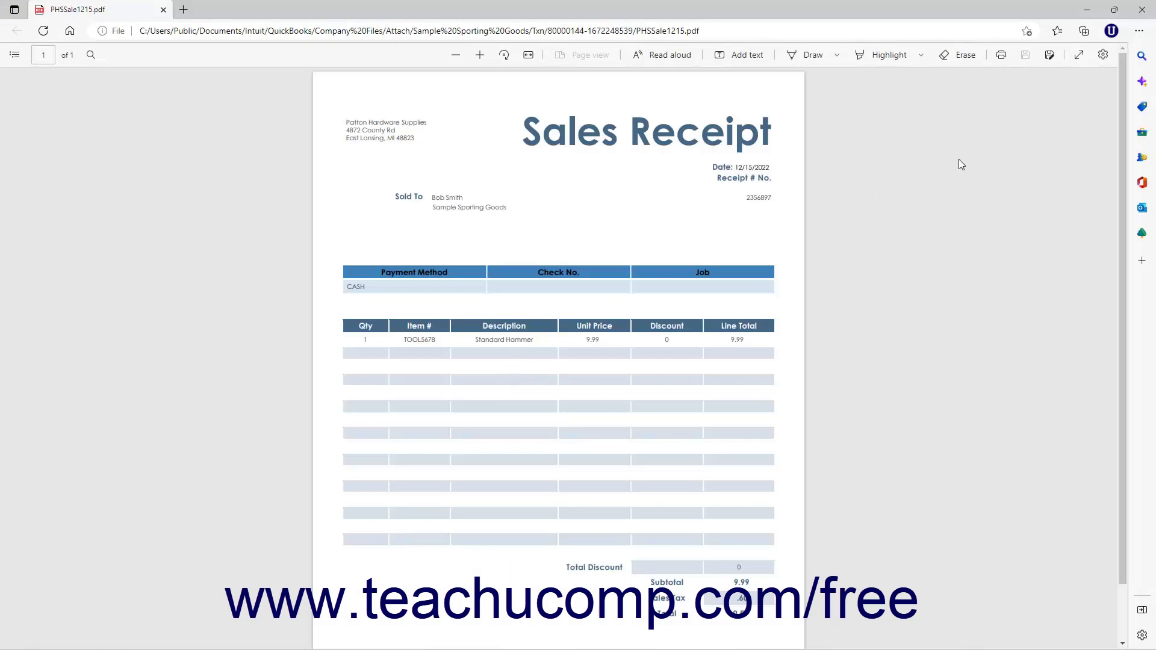
{"action": "left_click", "coordinate": [1142, 9]}
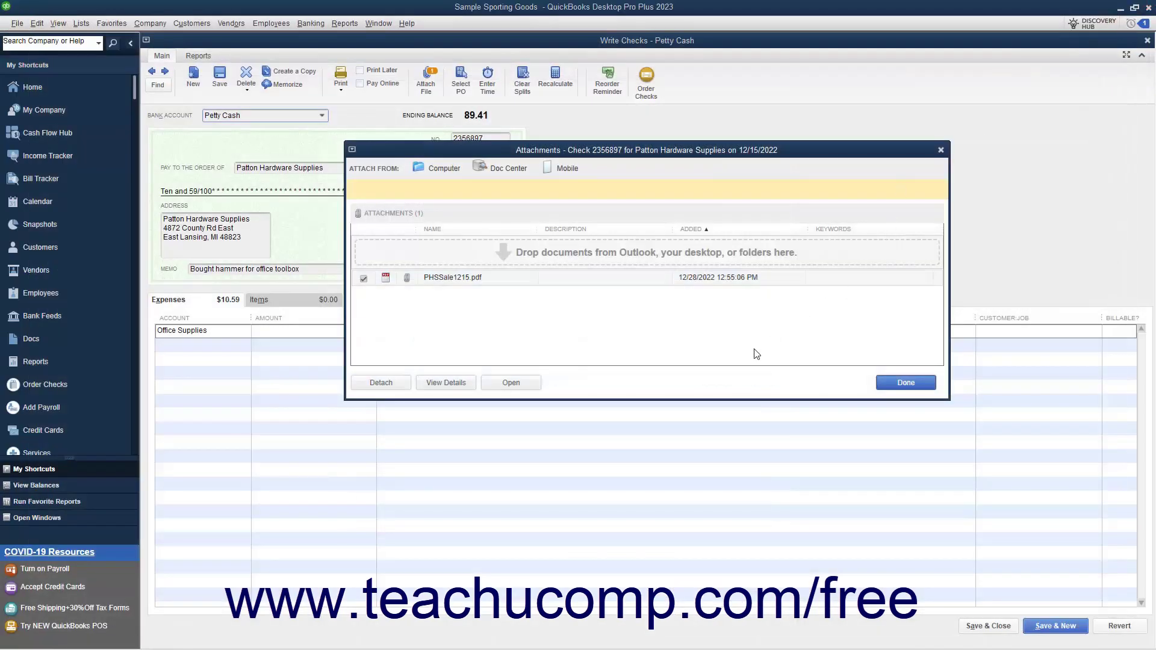
Step: Detach PHSSale1215.pdf from check 2356897 and reattach the same file from the Doc Center
{"action": "left_click", "coordinate": [573, 284]}
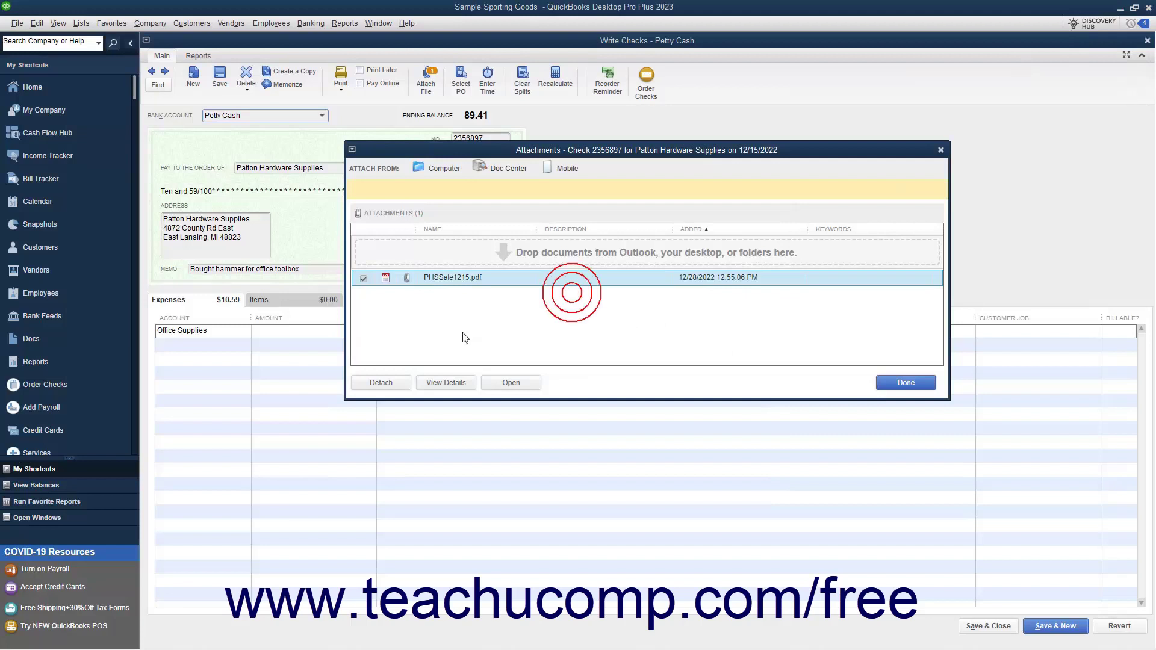
{"action": "left_click", "coordinate": [393, 385]}
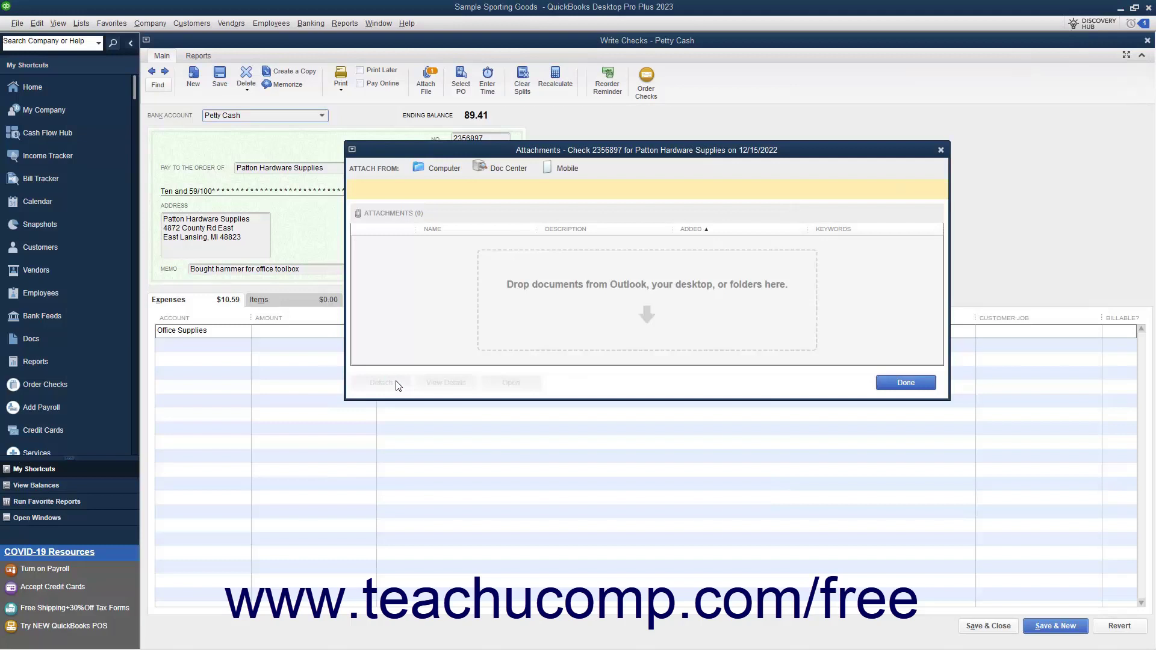
{"action": "left_click", "coordinate": [522, 172]}
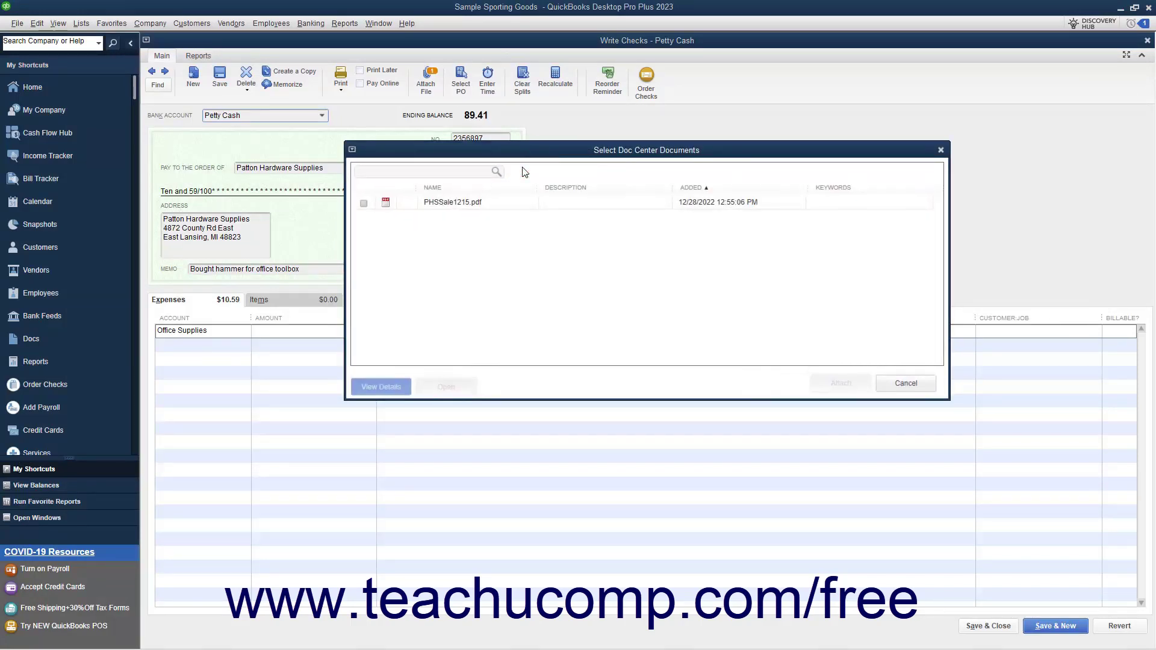
{"action": "left_click", "coordinate": [364, 204]}
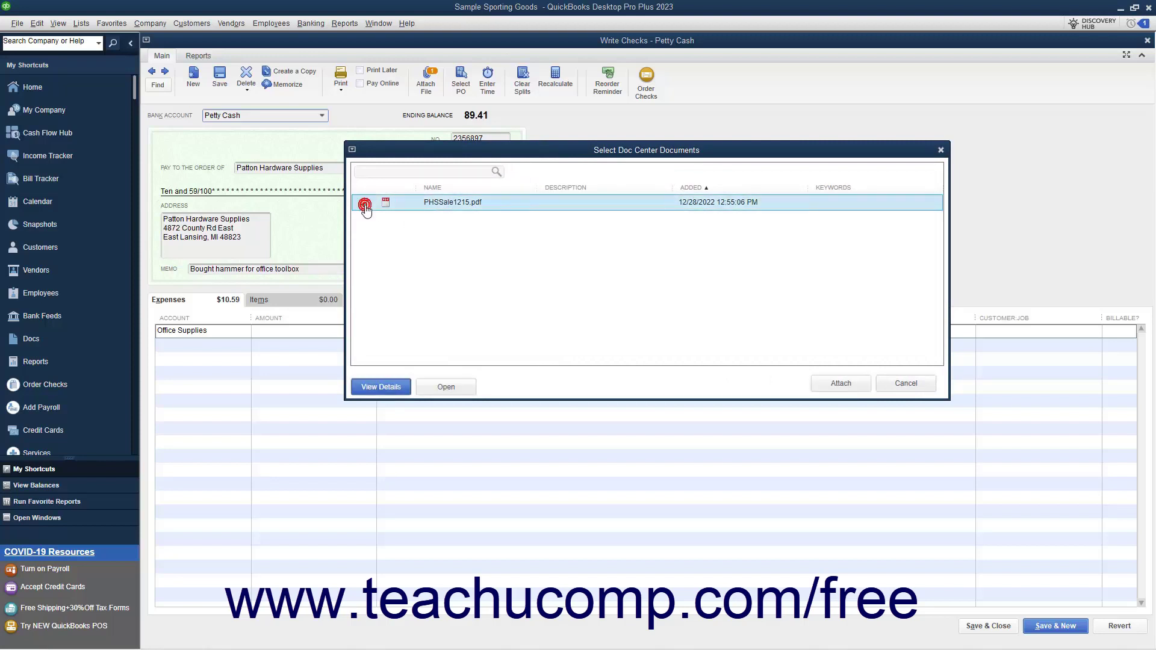
{"action": "left_click", "coordinate": [827, 391]}
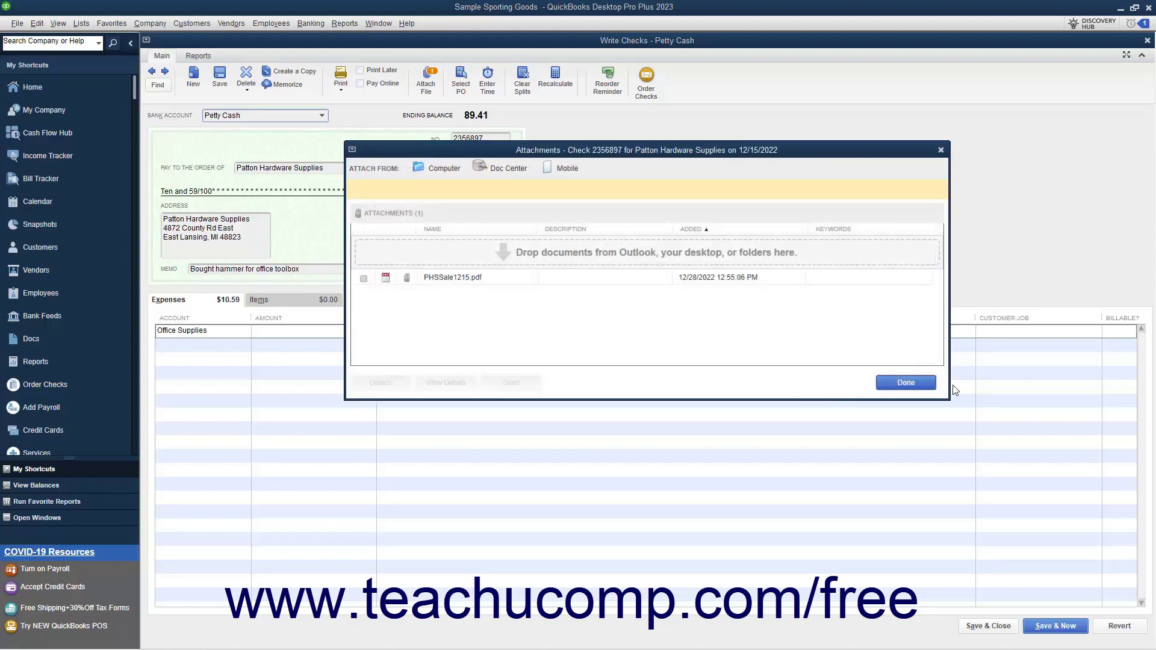
{"action": "left_click", "coordinate": [911, 385]}
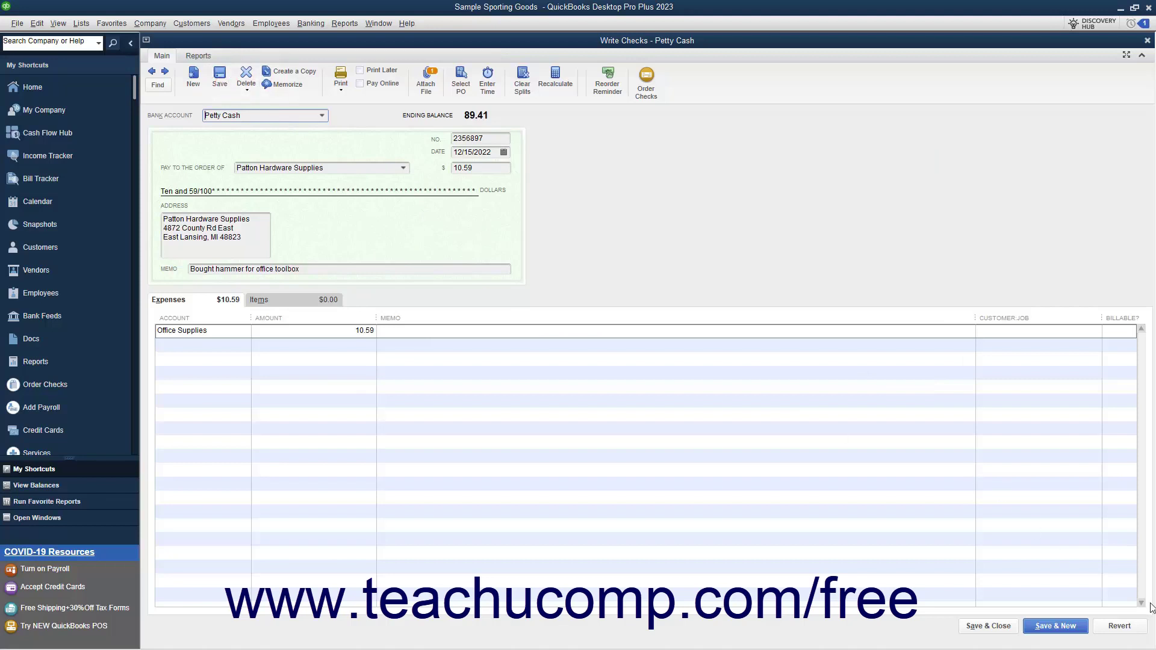
Step: Save and close the $10.59 Petty Cash check
{"action": "left_click", "coordinate": [988, 625]}
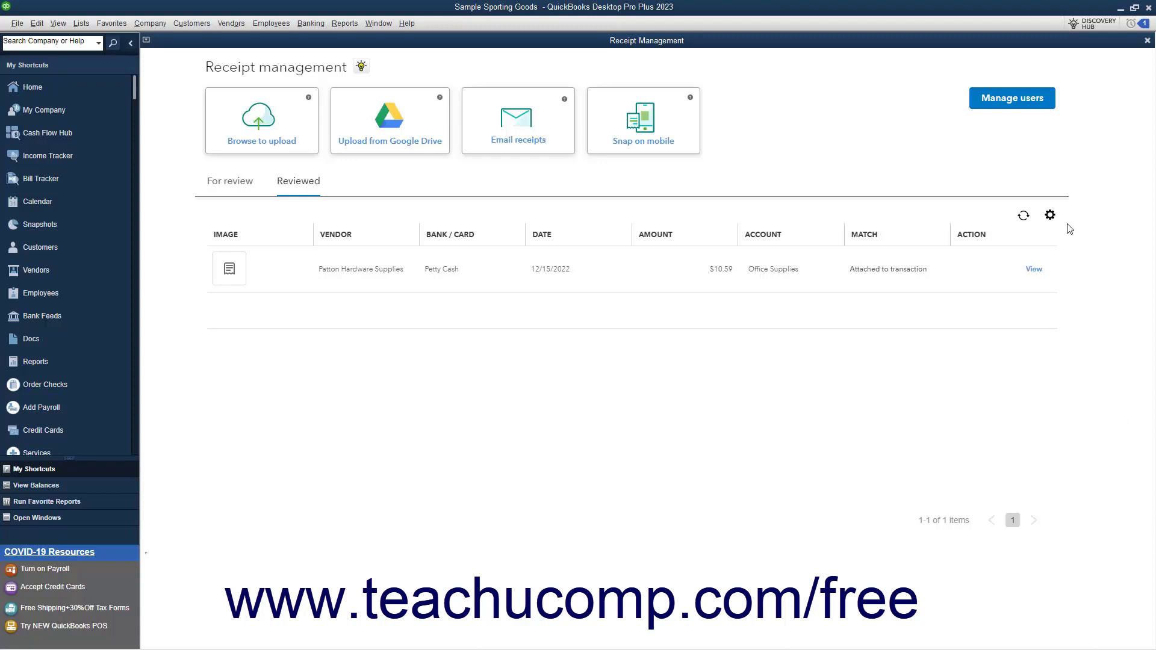
Step: Choose desktop and mobile receipt access under Manage users and continue to Intuit user management
{"action": "left_click", "coordinate": [1010, 100]}
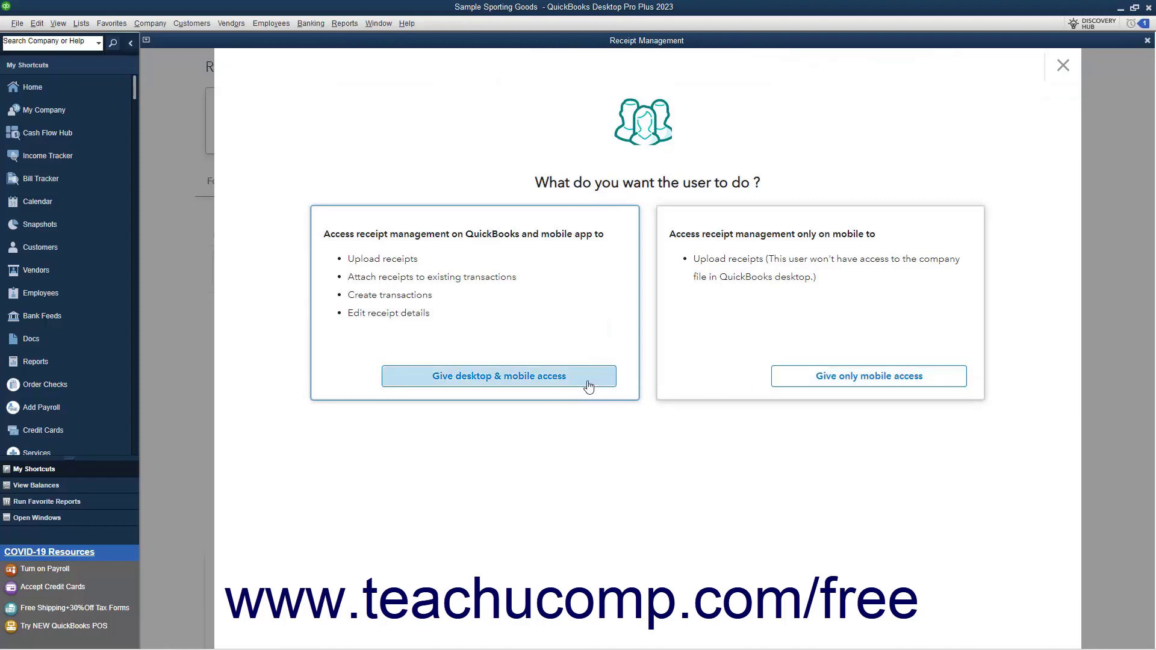
{"action": "left_click", "coordinate": [588, 385]}
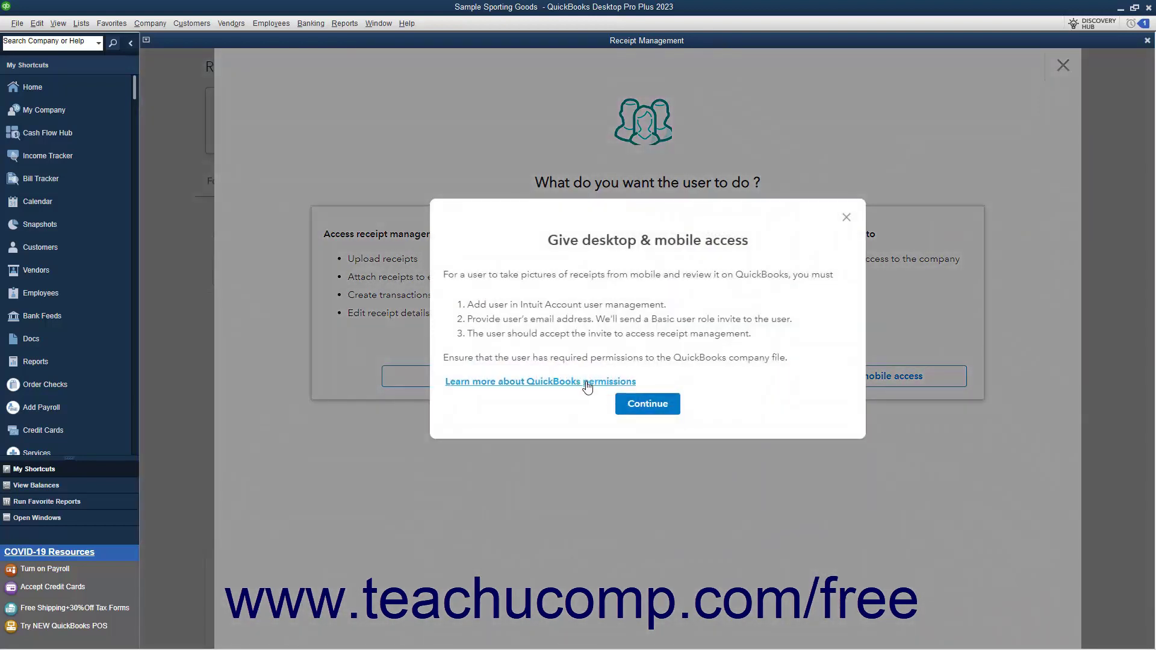
{"action": "left_click", "coordinate": [642, 407]}
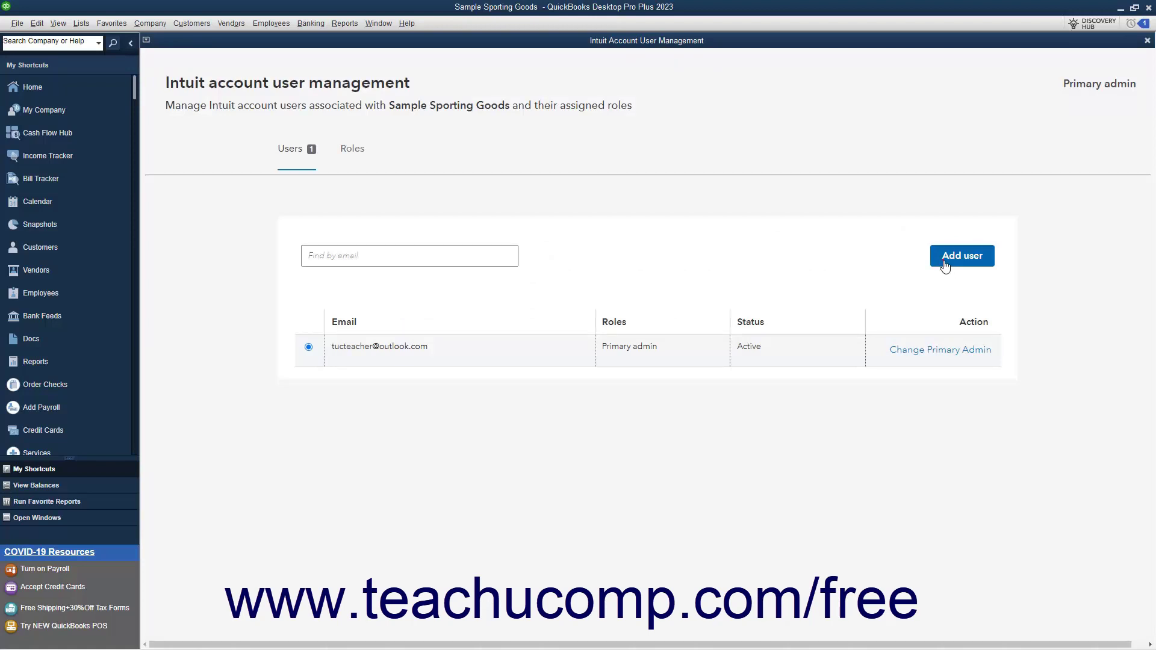
Step: Try to add a new Basic user with the email field left blank
{"action": "left_click", "coordinate": [946, 266]}
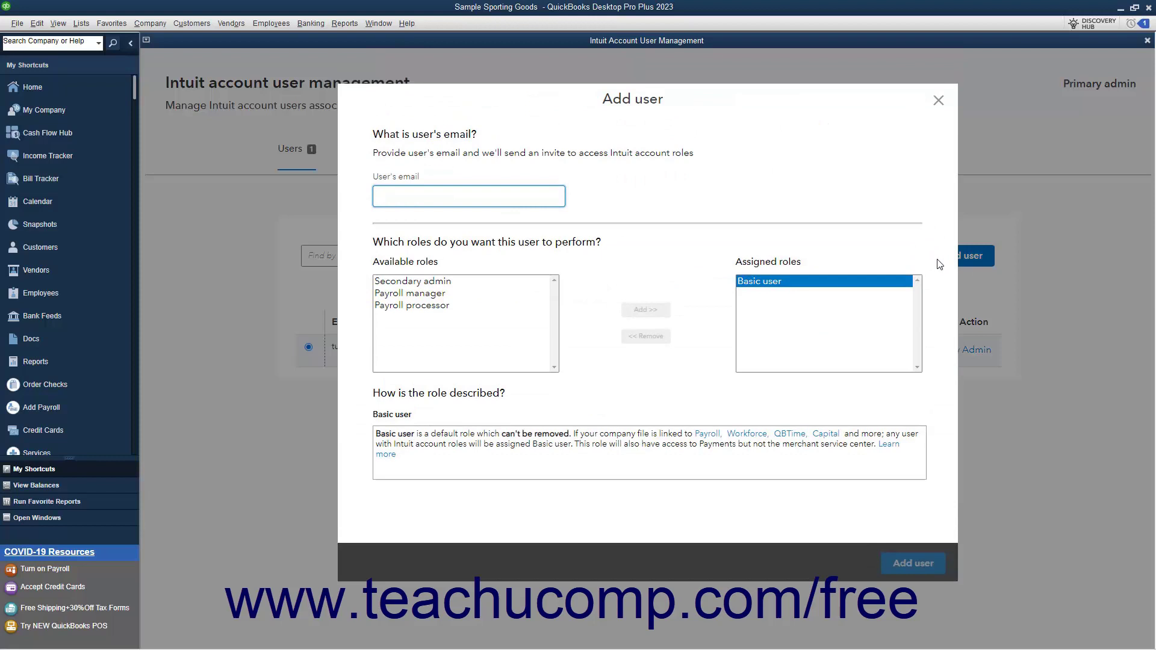
{"action": "left_click", "coordinate": [411, 197]}
{"action": "left_click", "coordinate": [890, 565]}
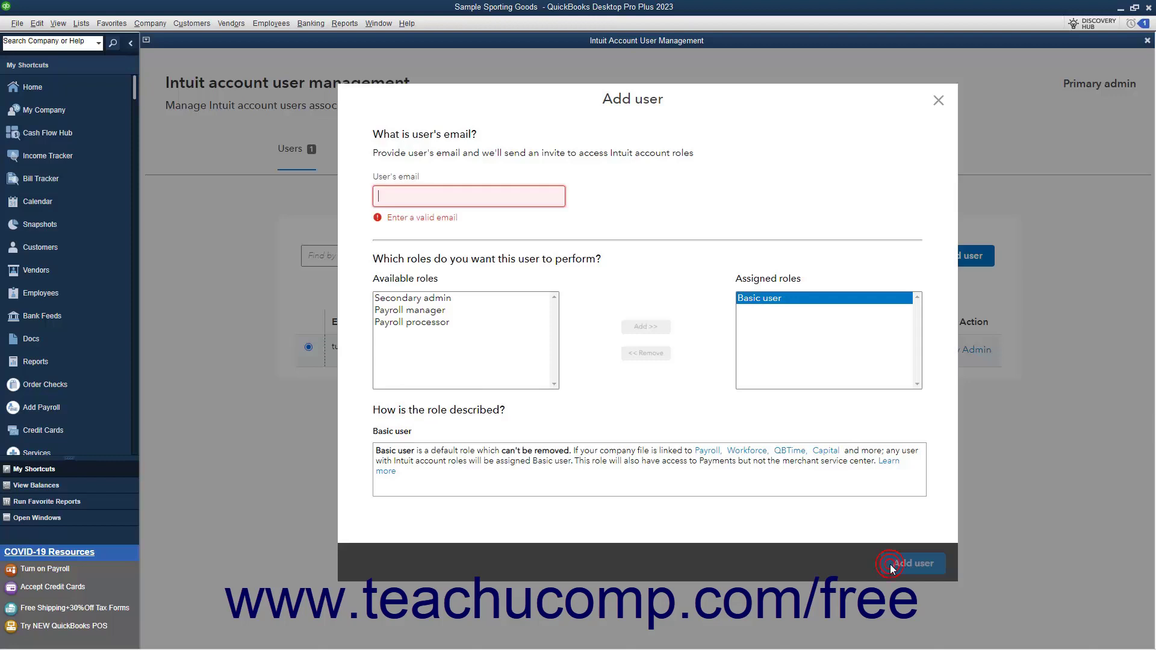